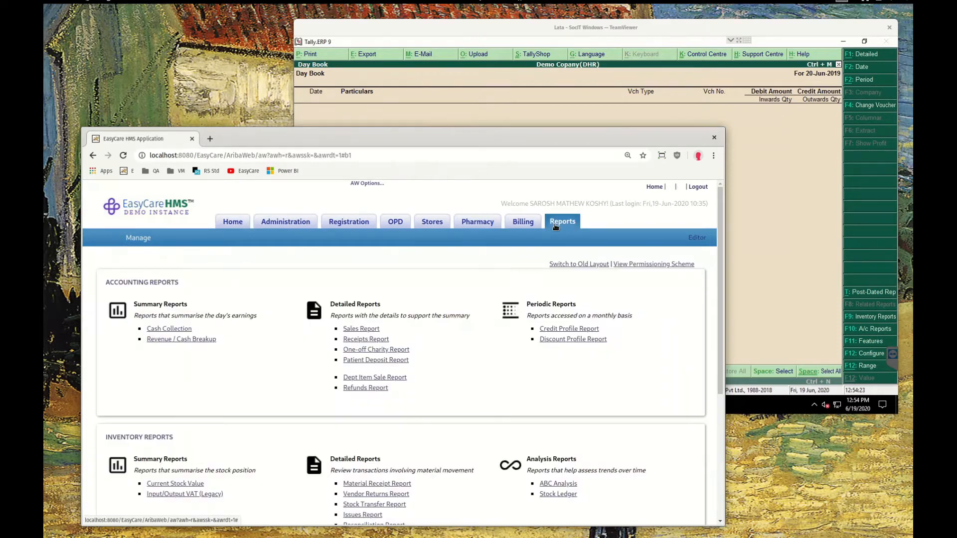
Open the Revenue / Cash Breakup report from the accounting reports
left_click_drag(237, 345, 133, 343)
left_click(173, 340)
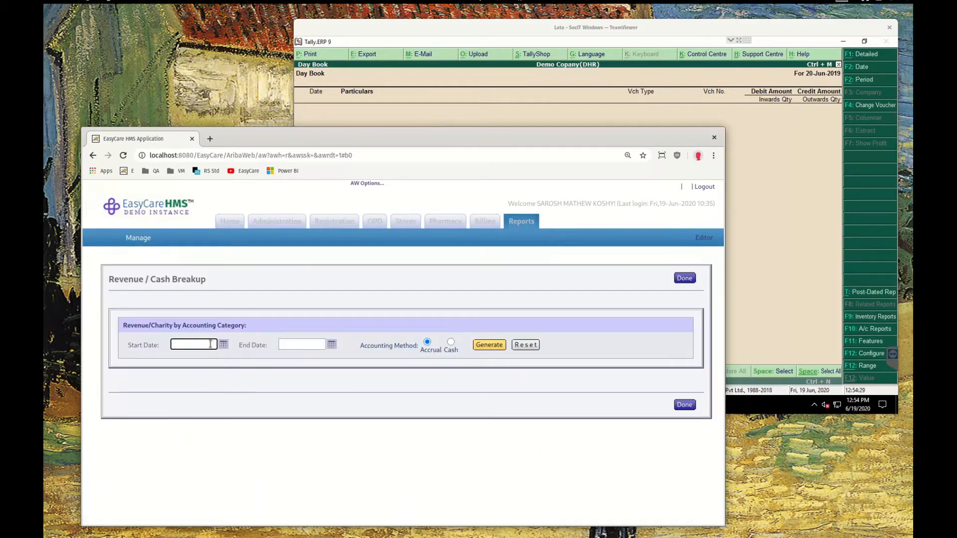
left_click(223, 345)
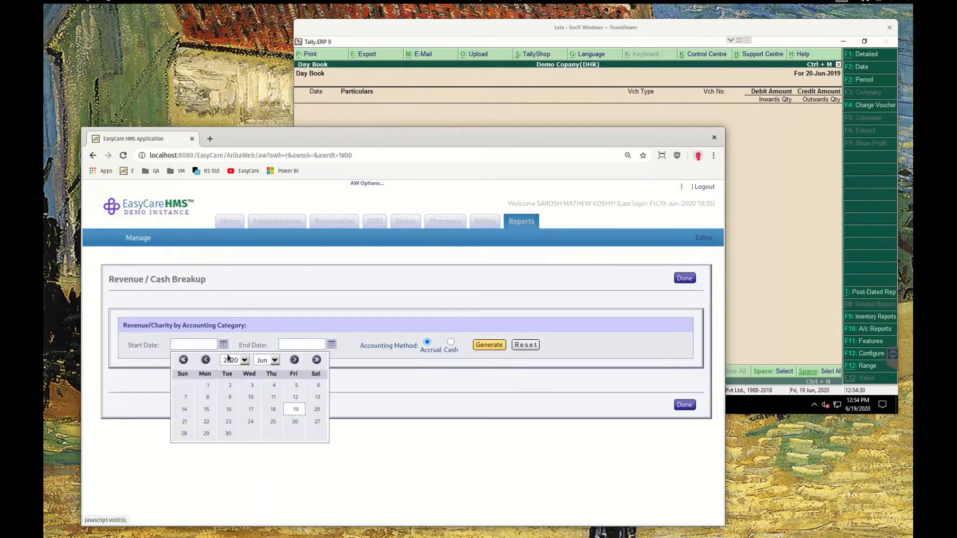
left_click(184, 360)
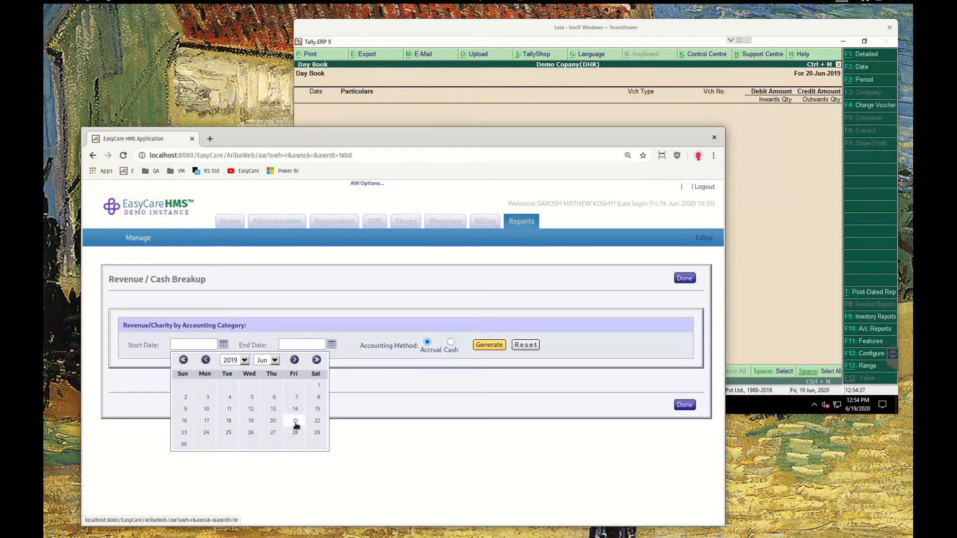
left_click(253, 421)
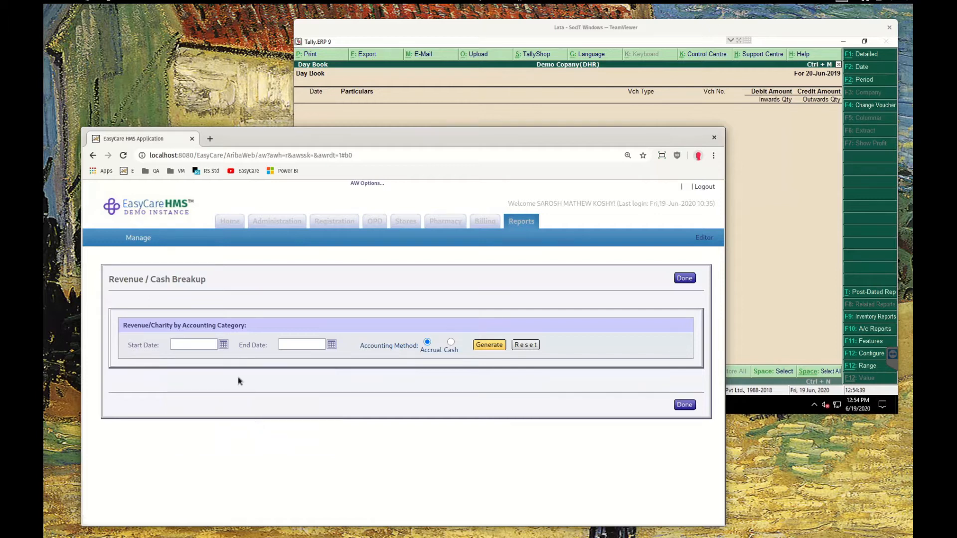
Set the report's start date to 20/6/2019 using the calendar picker
left_click(222, 345)
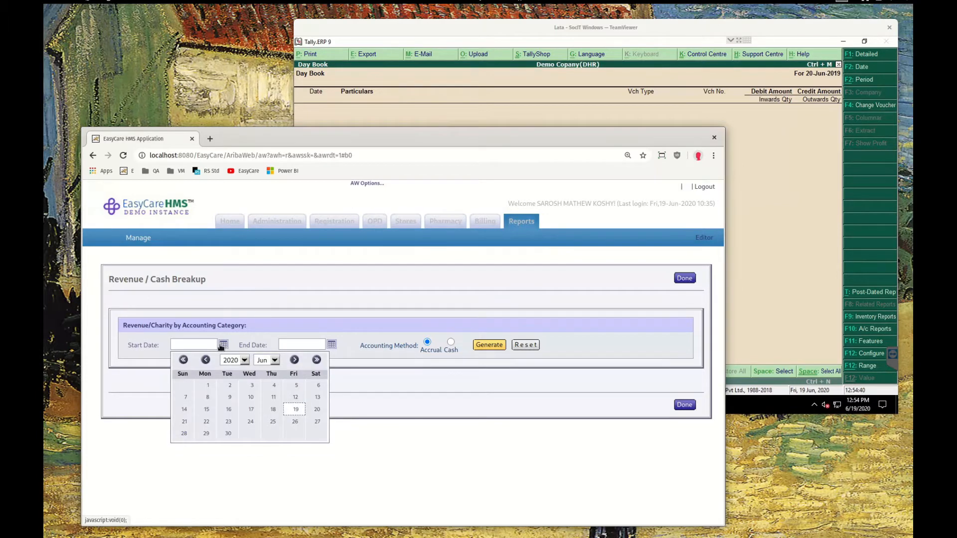
left_click(184, 360)
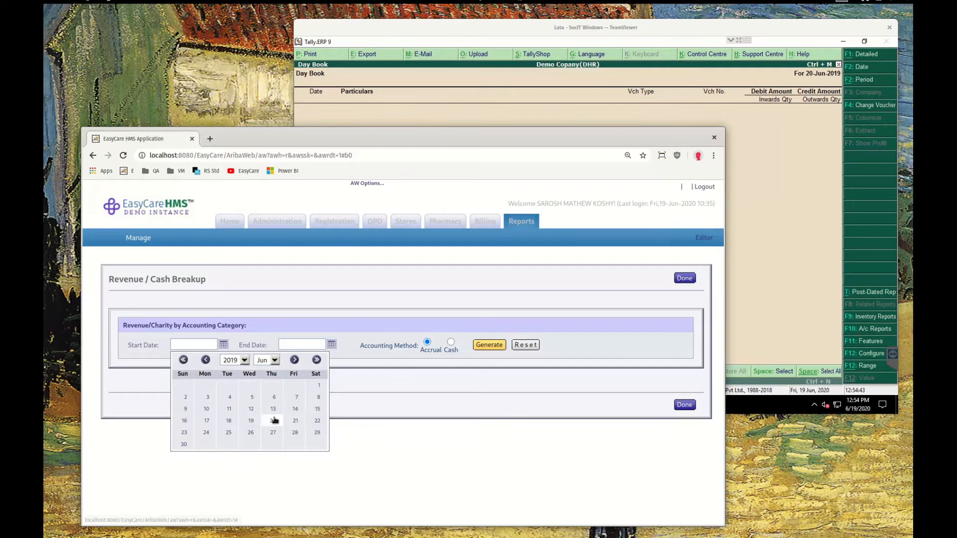
left_click(272, 420)
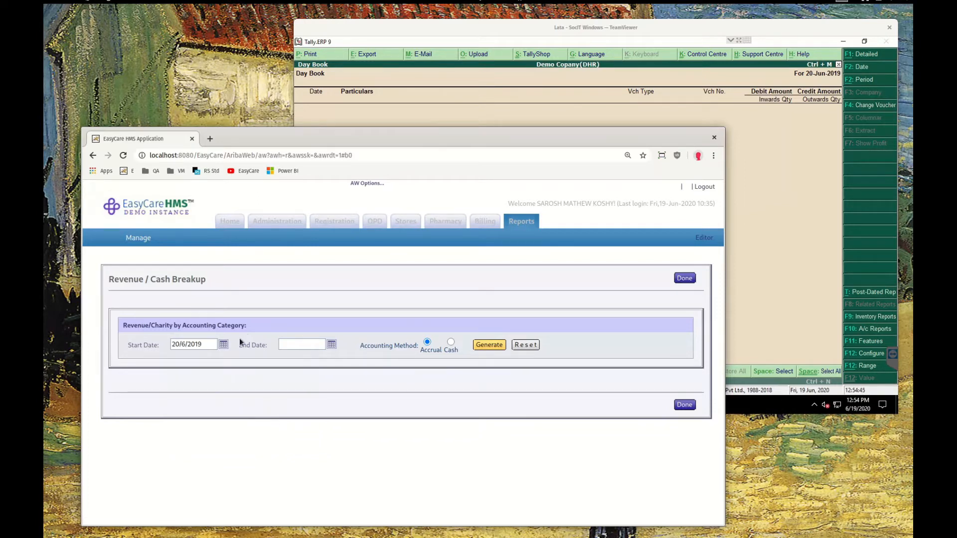
left_click(152, 338)
Set the end date to 20/6/2019 and generate the report with the Accrual method
left_click(301, 343)
type("20/6/2019")
left_click(480, 376)
left_click(490, 346)
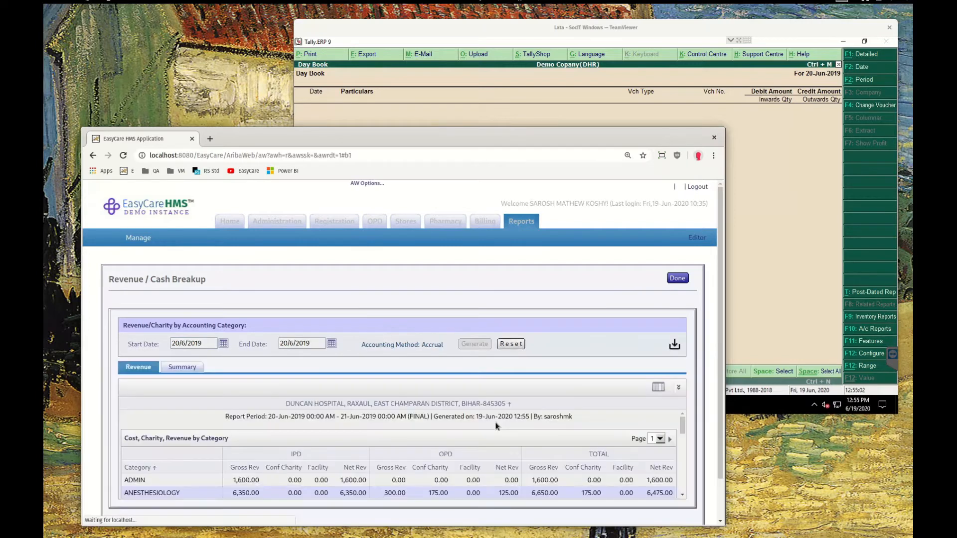
Export the generated revenue report as an XML file
left_click_drag(683, 425, 679, 486)
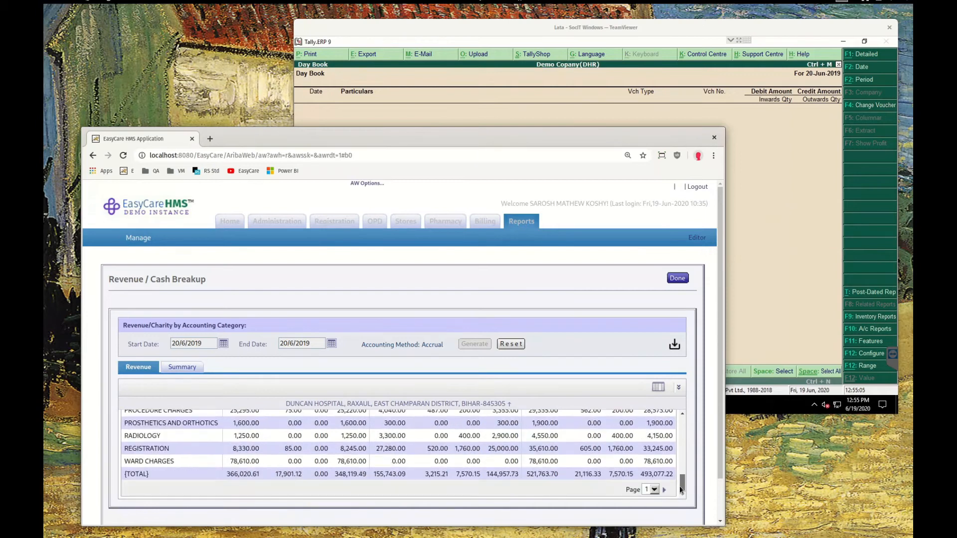
left_click(678, 387)
scroll(679, 265, "up", 1)
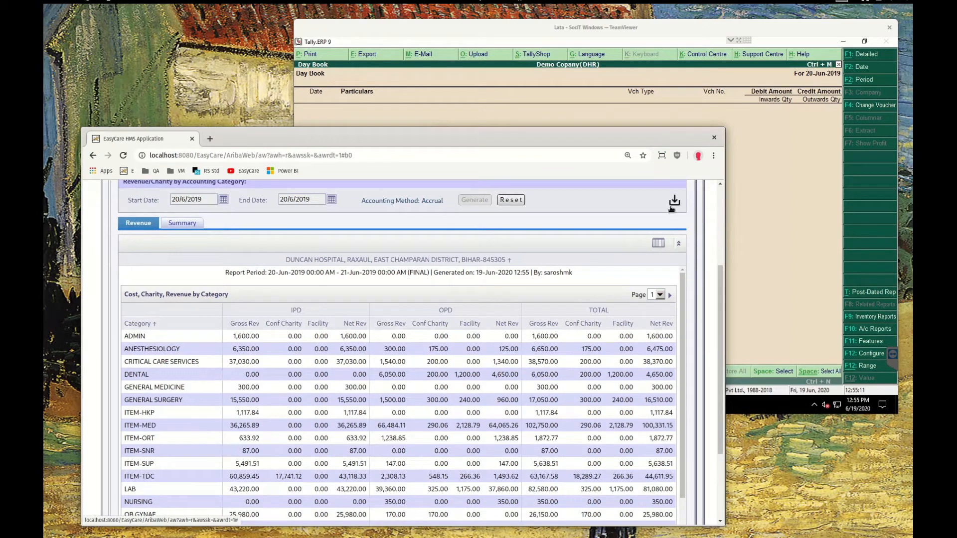
left_click(674, 200)
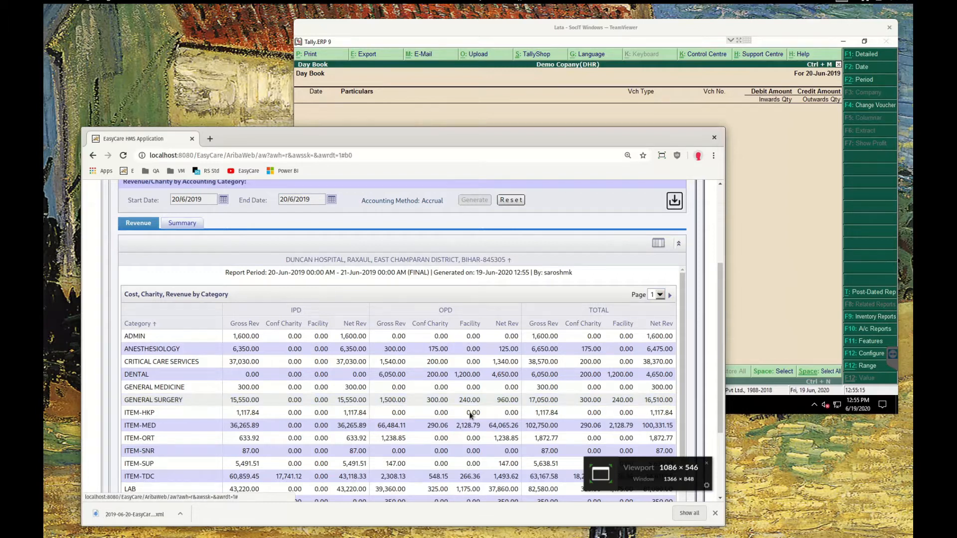
Open the downloaded 2019-06-20-EasyCareRevenueExport.xml and review its voucher entries before closing it
left_click(151, 518)
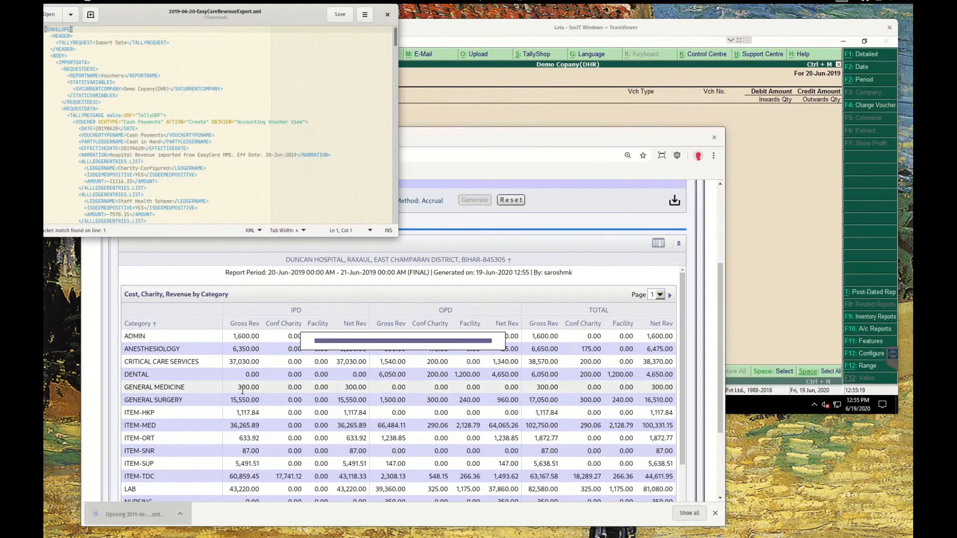
left_click_drag(213, 16, 328, 139)
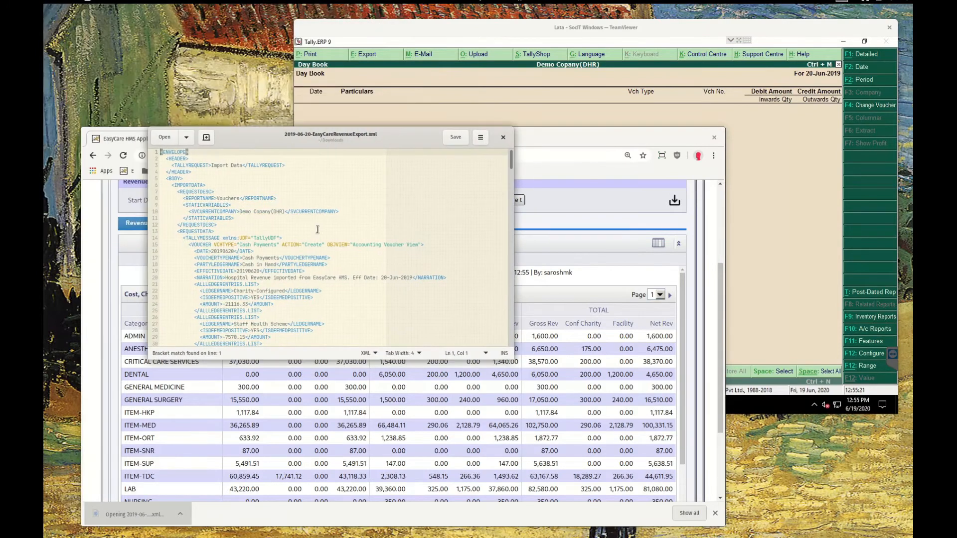
left_click_drag(172, 165, 211, 165)
left_click(254, 251)
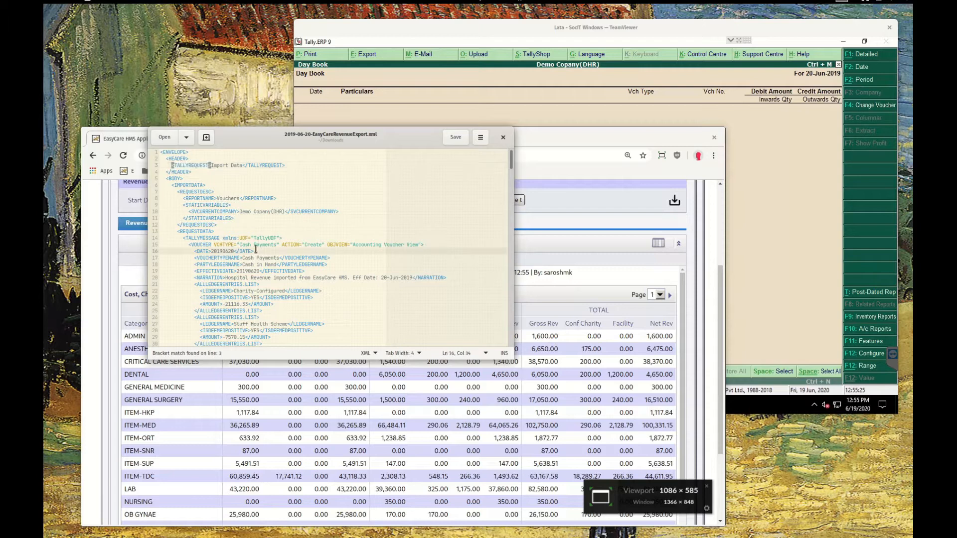
scroll(326, 229, "down", 4)
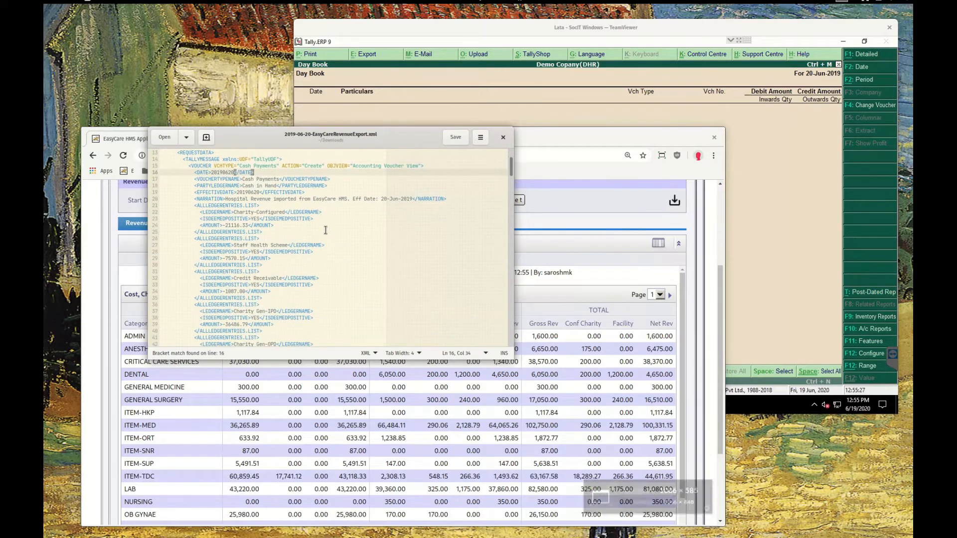
scroll(325, 230, "down", 6)
scroll(325, 230, "down", 4)
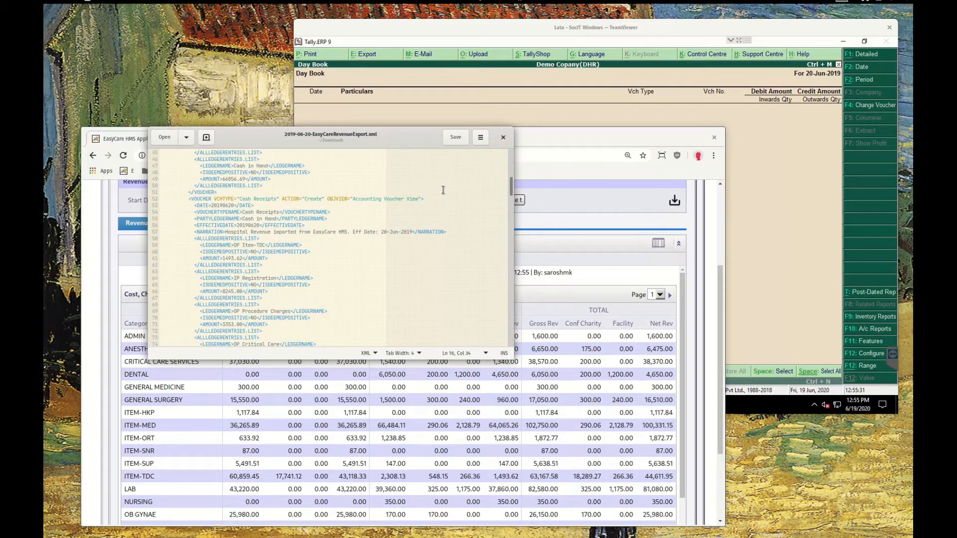
left_click(503, 137)
Send 2019-06-20-EasyCareRevenueExport.xml to the remote computer's Downloads folder with TeamViewer file transfer
left_click(515, 27)
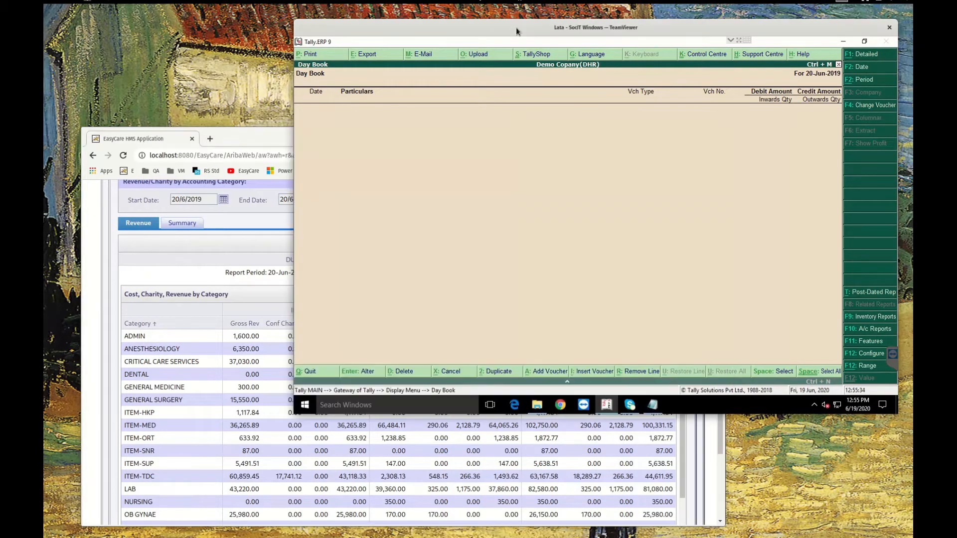
mouse_move(725, 41)
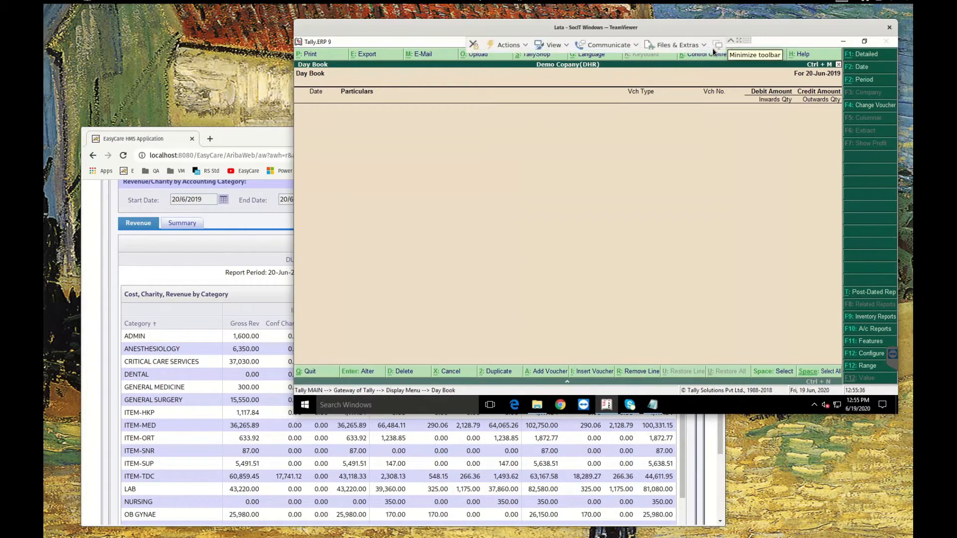
left_click(689, 46)
left_click(694, 75)
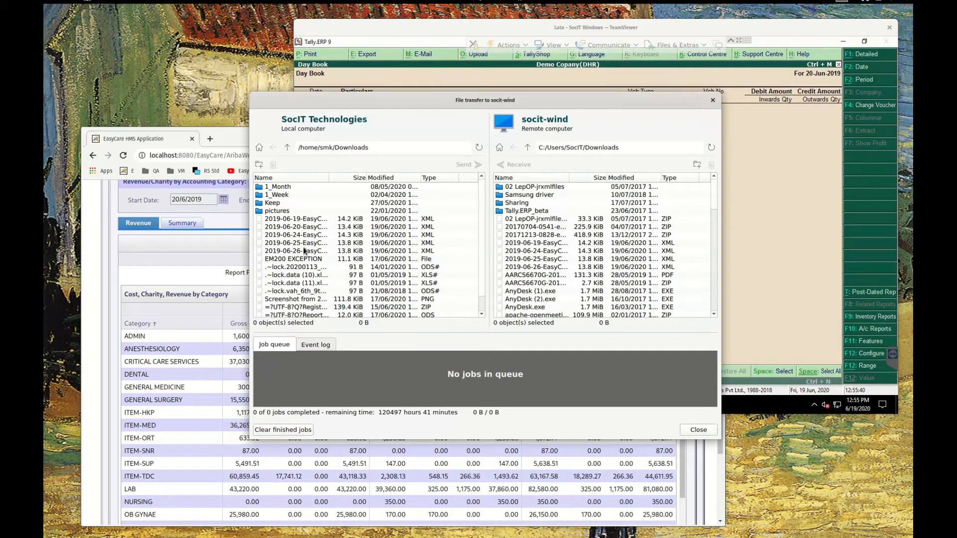
left_click(318, 227)
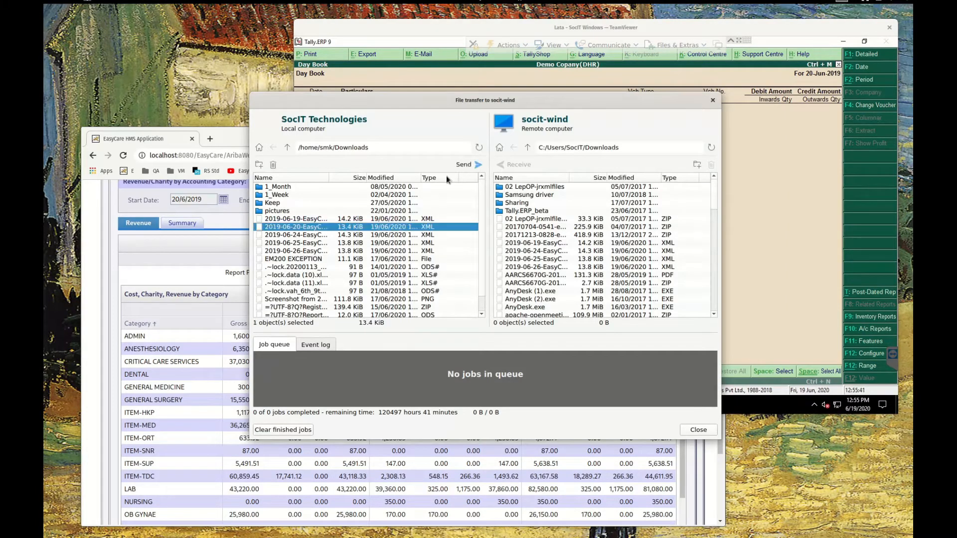
left_click(471, 165)
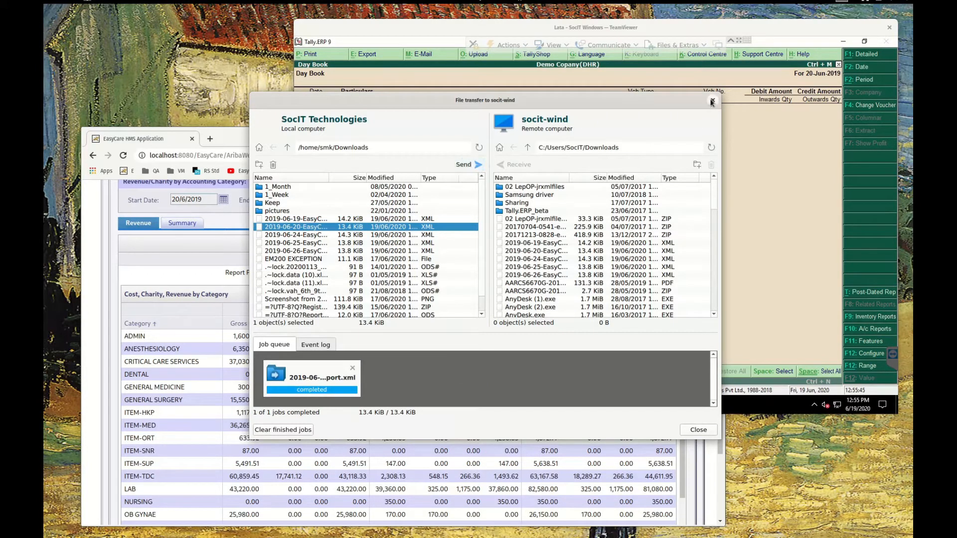
left_click(711, 101)
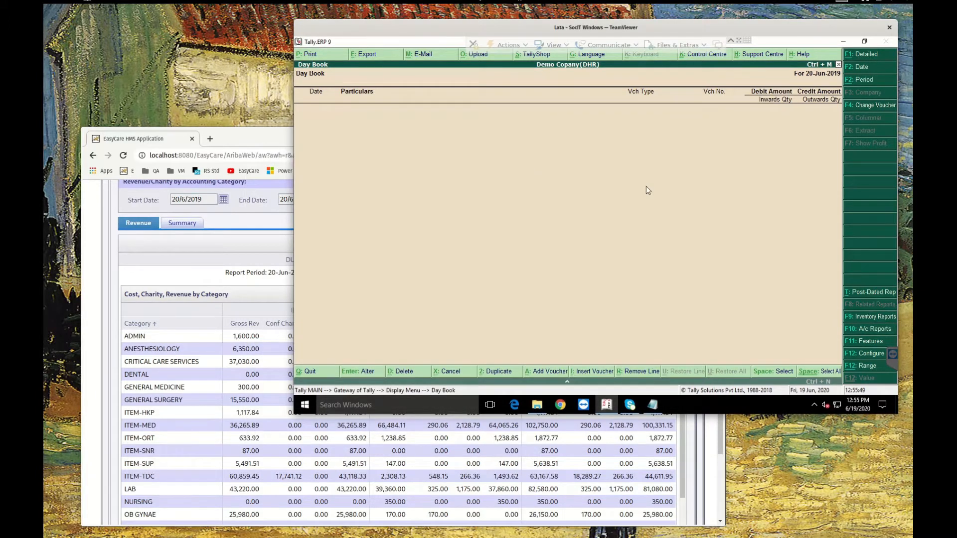
Import vouchers into Tally from C:\Users\SocIT\Downloads\2019-06-20-EasyCareRevenueExport.xml via Import Data
key("Escape")
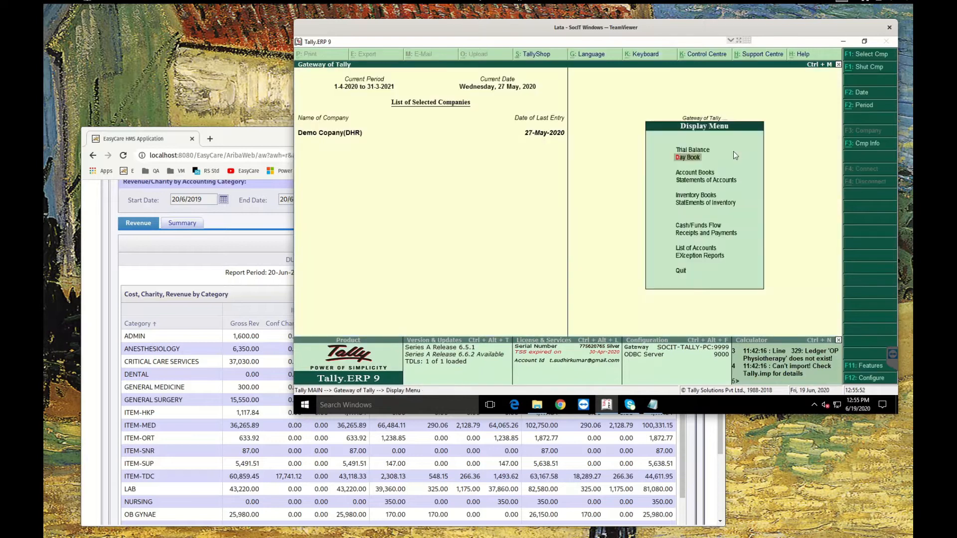
key("Escape")
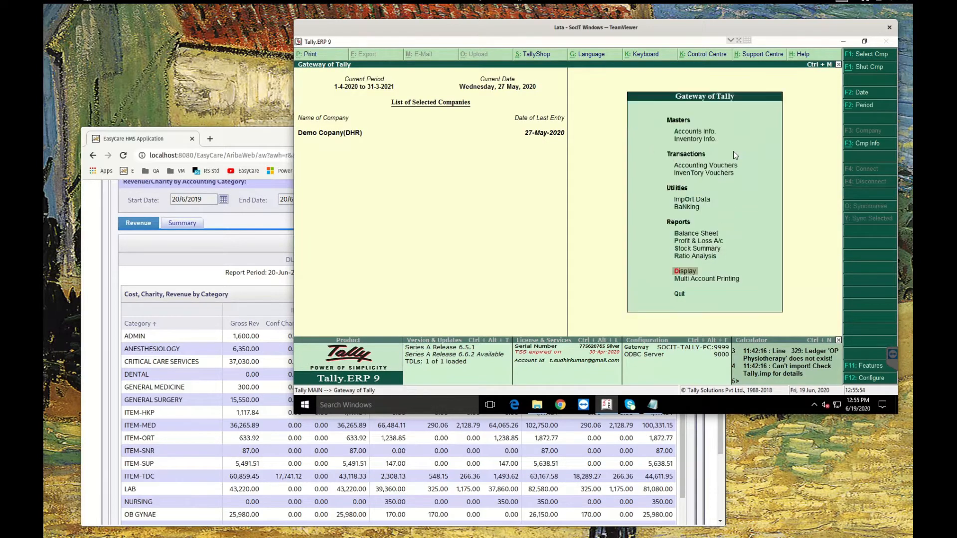
key("Up")
key("Up")
key("Up")
key("Up")
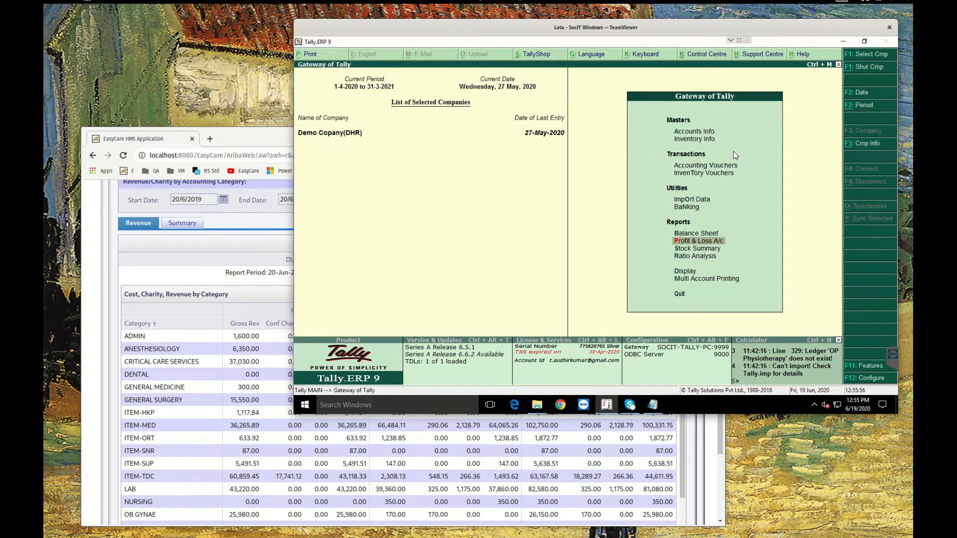
key("Up")
key("Up")
key("Up")
key("Down")
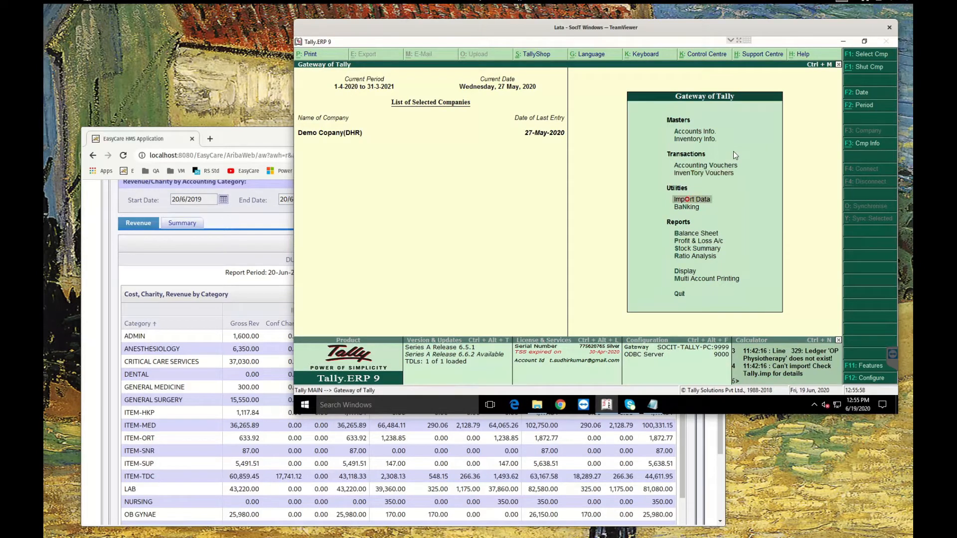
key("Return")
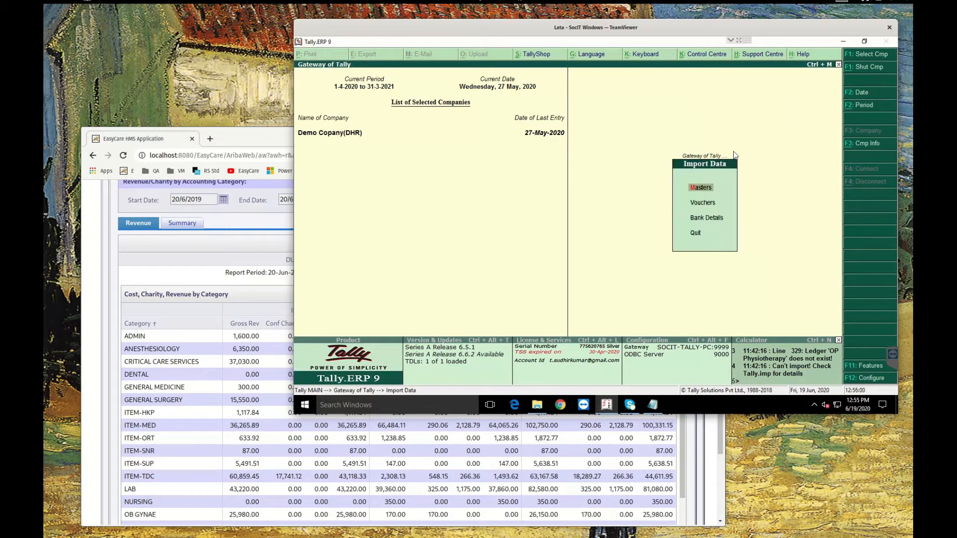
key("Down")
key("Return")
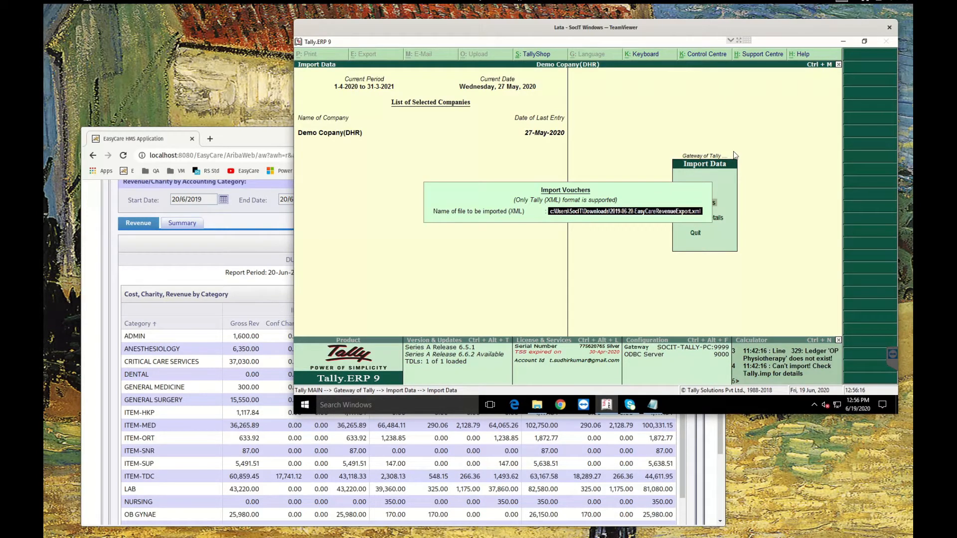
key("Return")
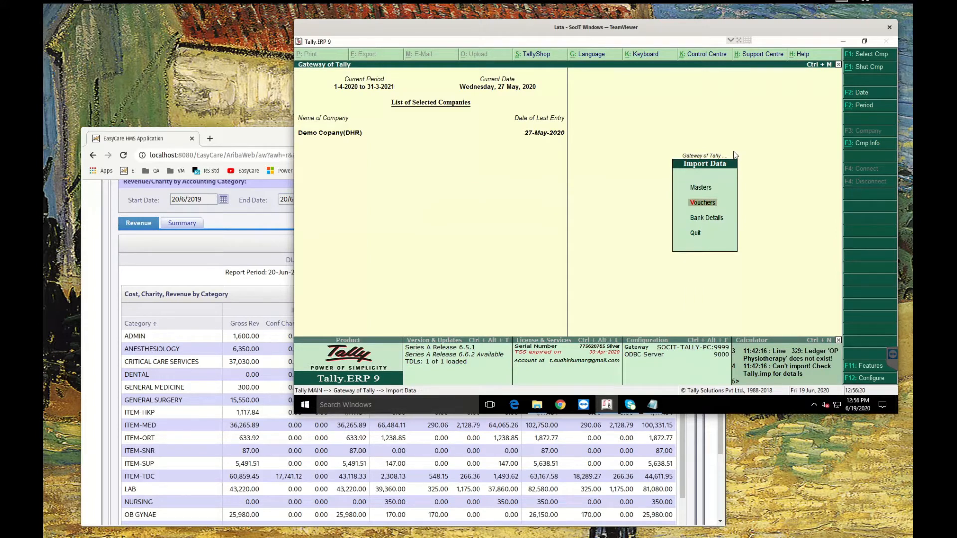
Leave Import Data and open the Day Book from the Display menu
key("Escape")
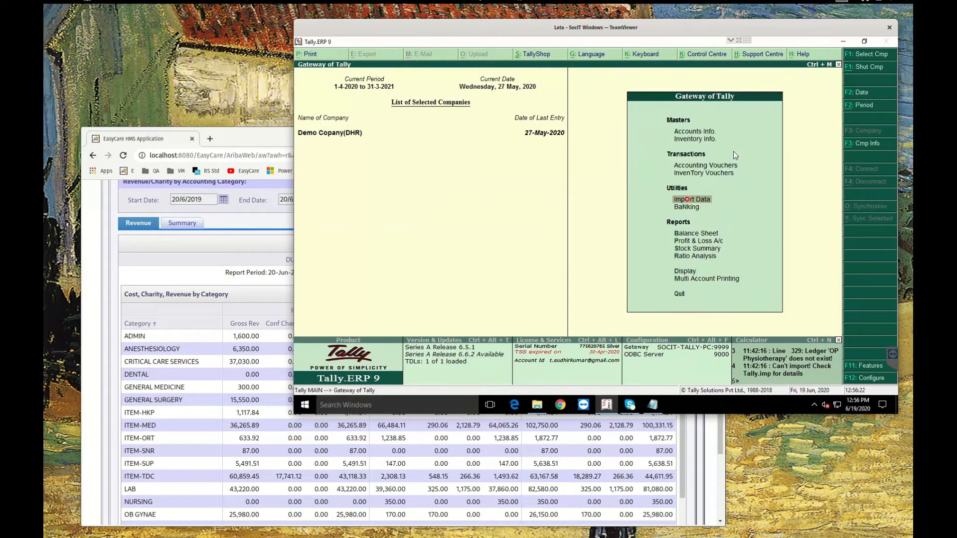
key("Down")
key("Down")
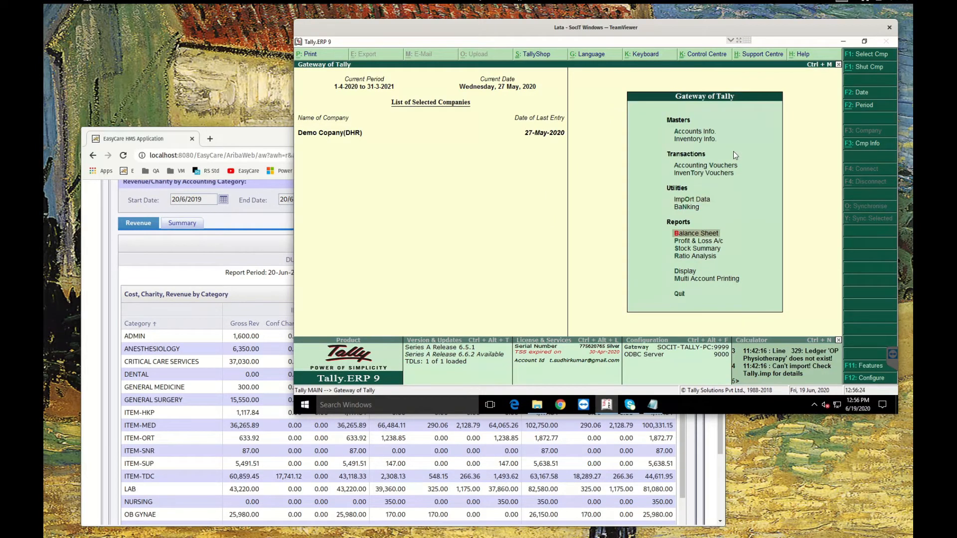
key("Down")
key("Down")
key("Down")
key("Down")
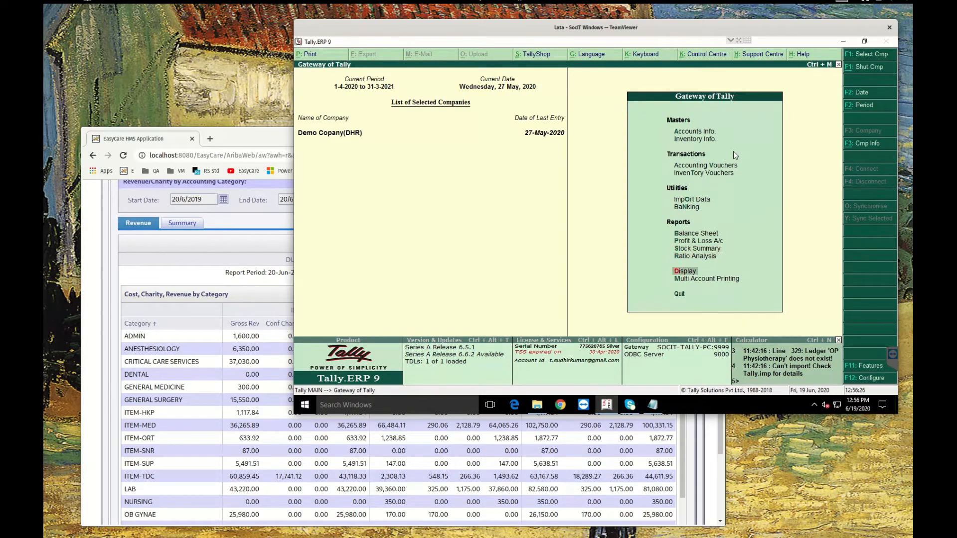
key("Return")
key("Down")
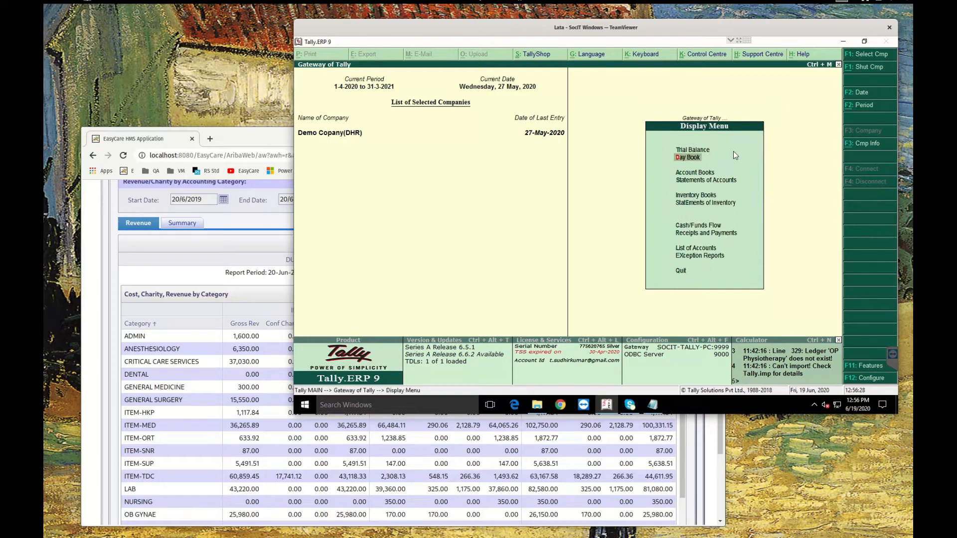
key("Return")
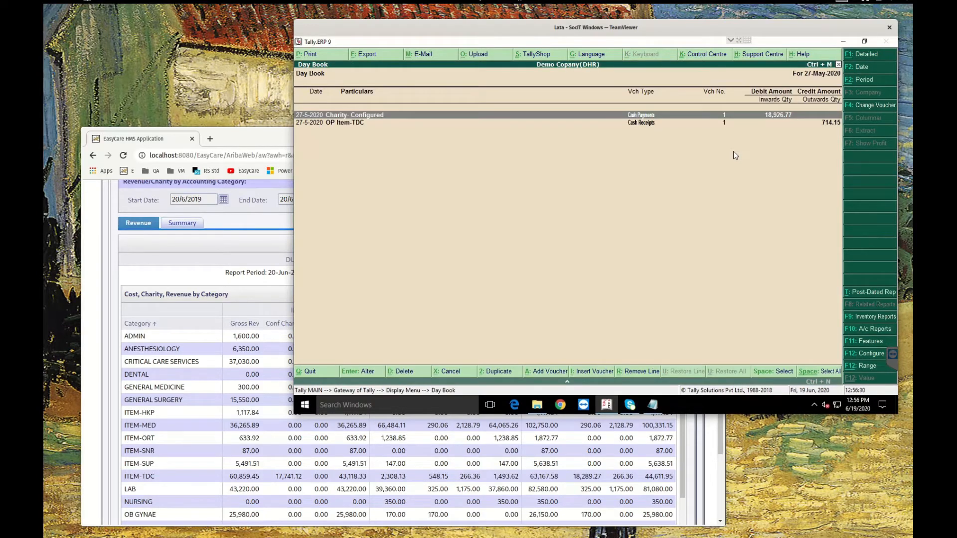
Change the Day Book date to 20-06-2019
key("F2")
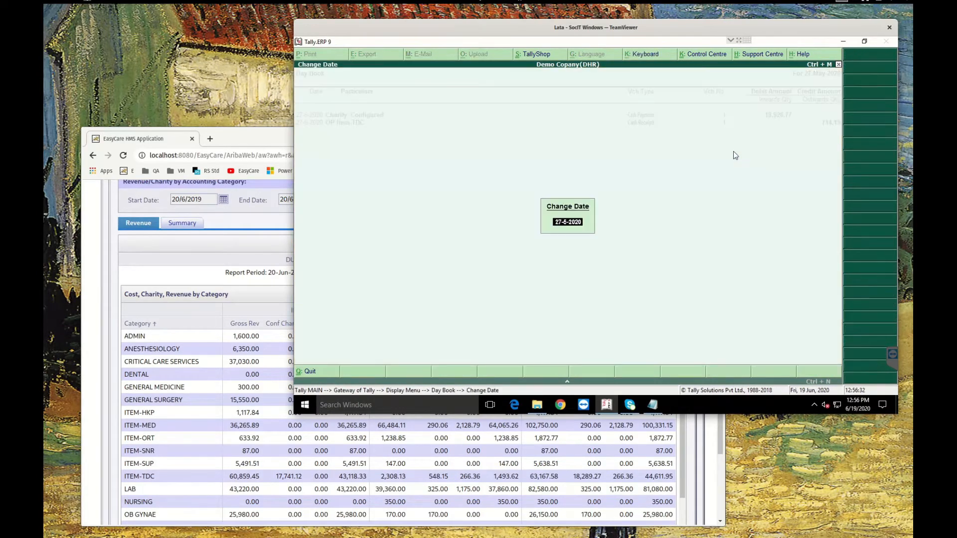
type("20-06-2019")
key("Return")
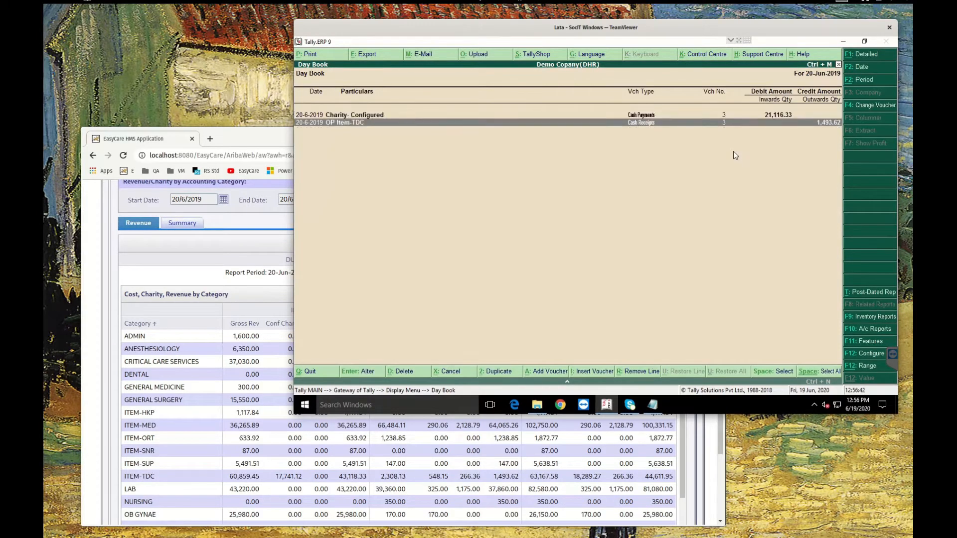
Open the Charity- Configured cash payment voucher for alteration
key("Down")
key("Up")
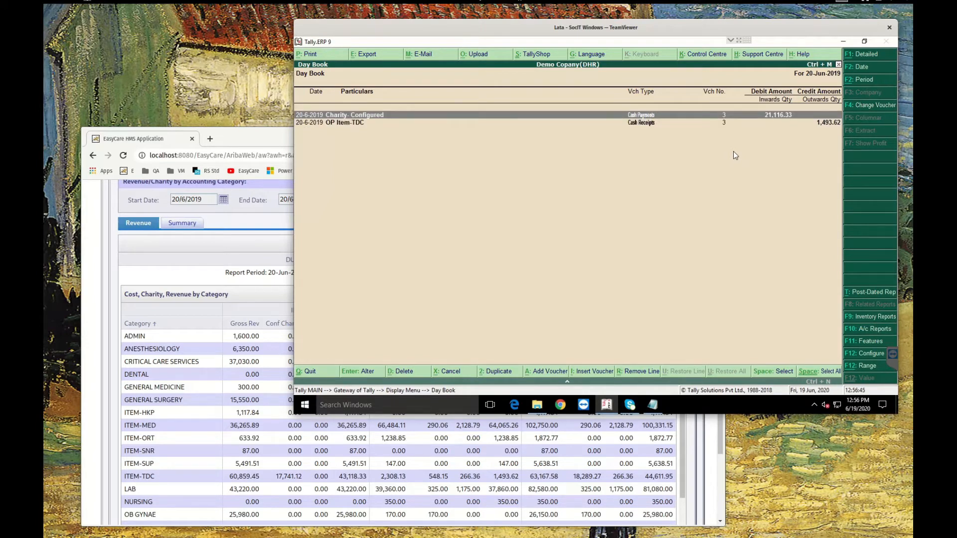
key("Return")
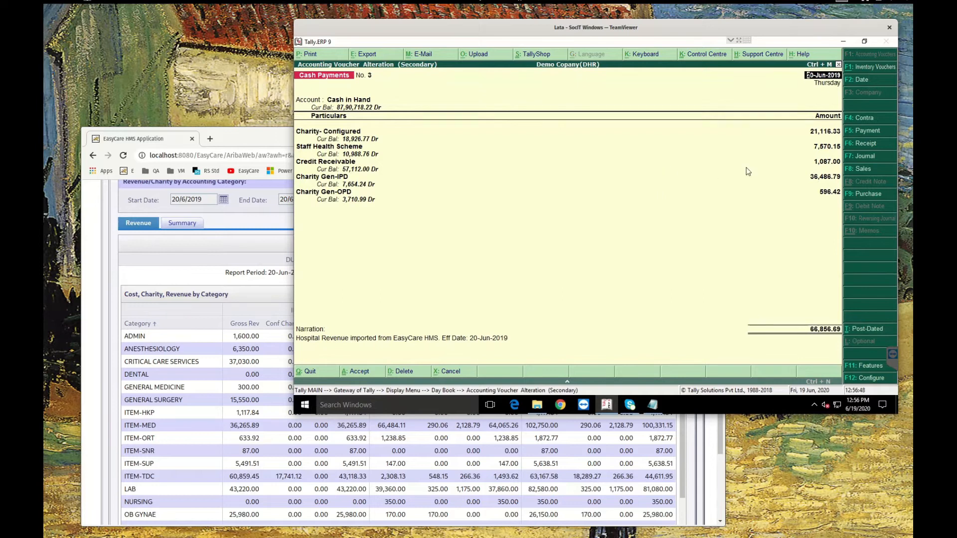
Compare the voucher's Charity- Configured amount with the Configured-Charity total in the EasyCare summary report
left_click(795, 142)
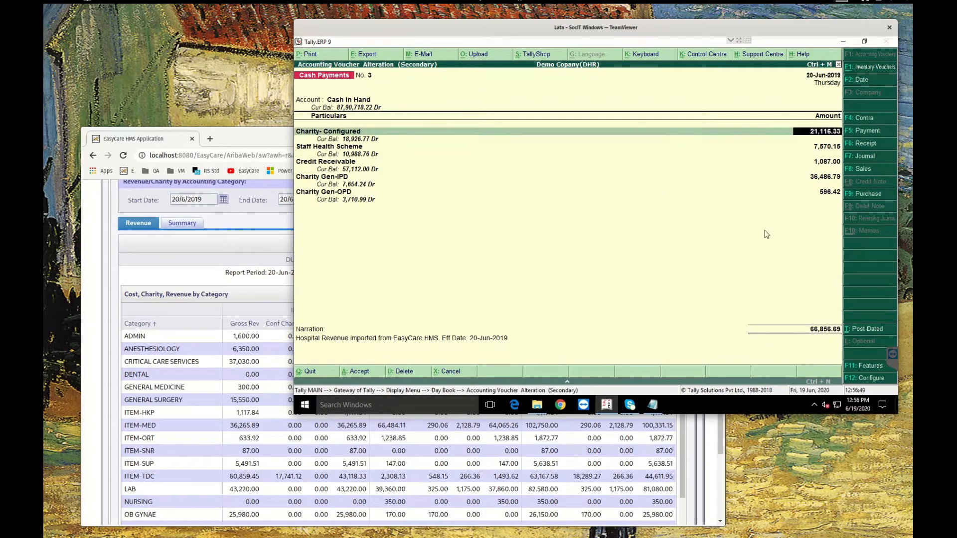
left_click(224, 135)
left_click(190, 225)
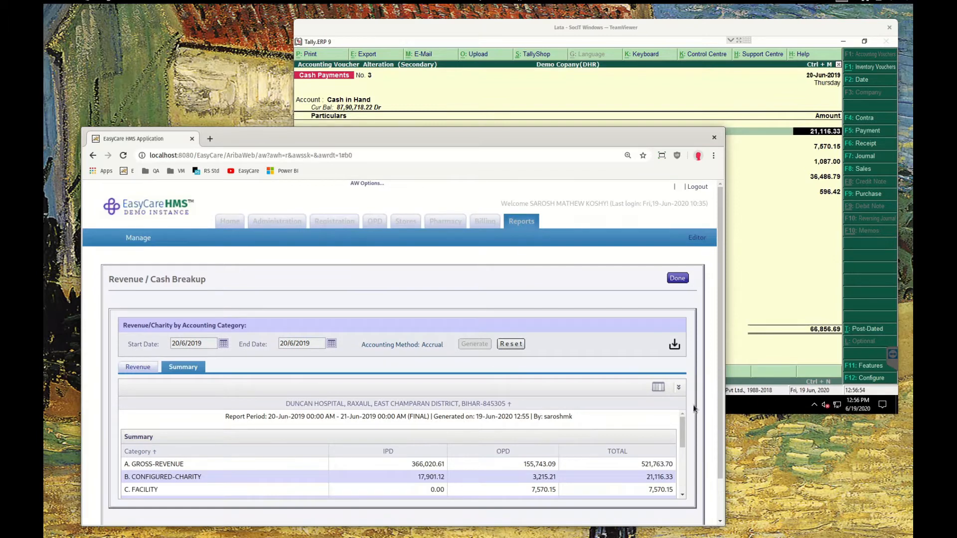
left_click(678, 387)
scroll(677, 391, "down", 3)
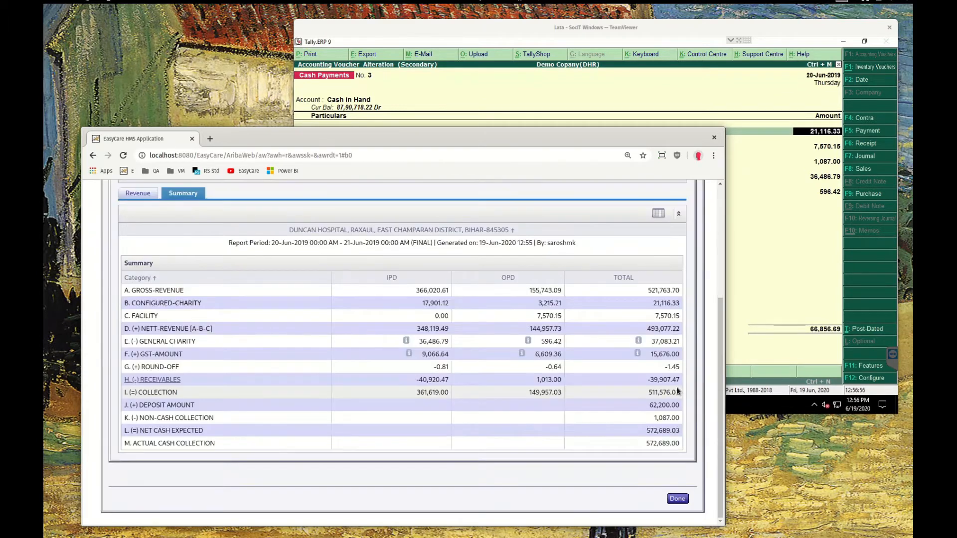
double_click(665, 303)
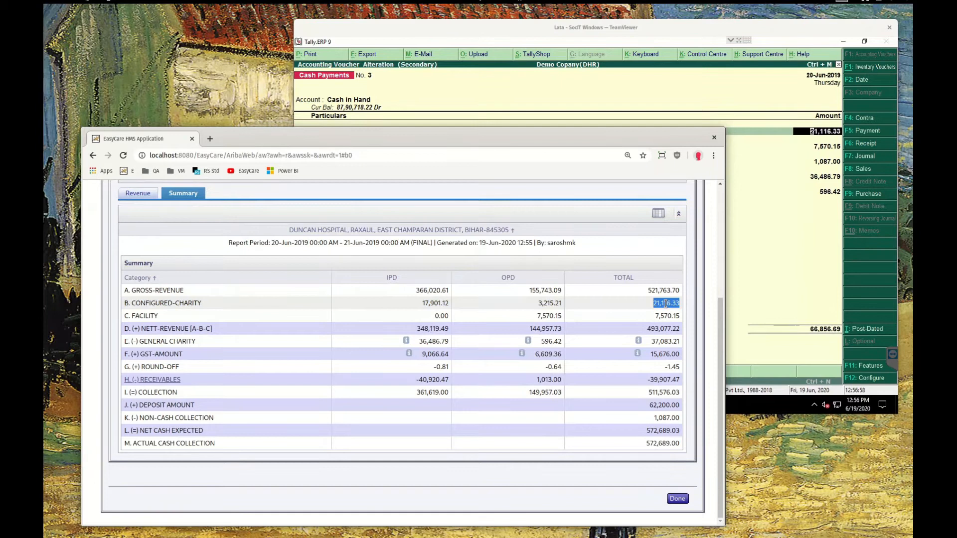
left_click(174, 300)
triple_click(174, 301)
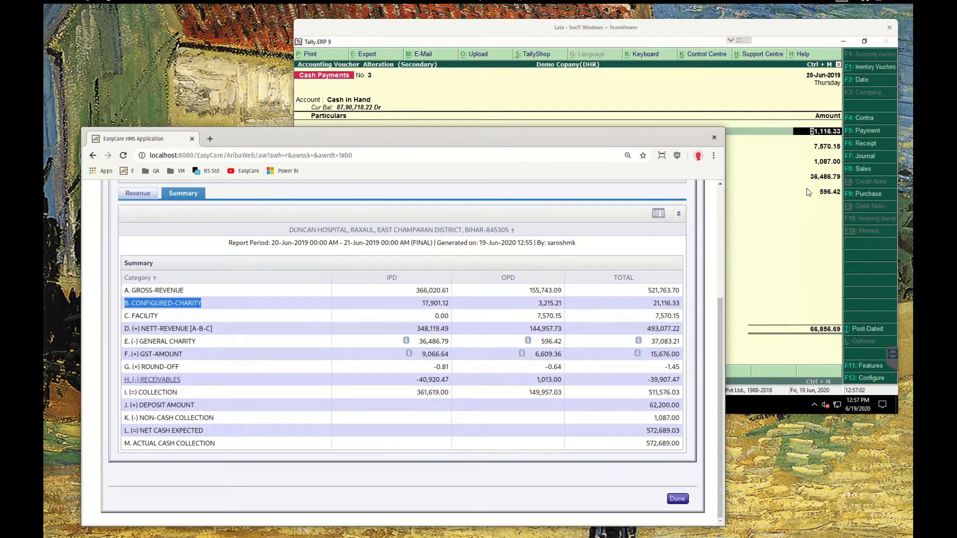
Compare the Staff Health Scheme and Credit Receivable amounts with the report's Facility and Non-Cash Collection totals
left_click(789, 25)
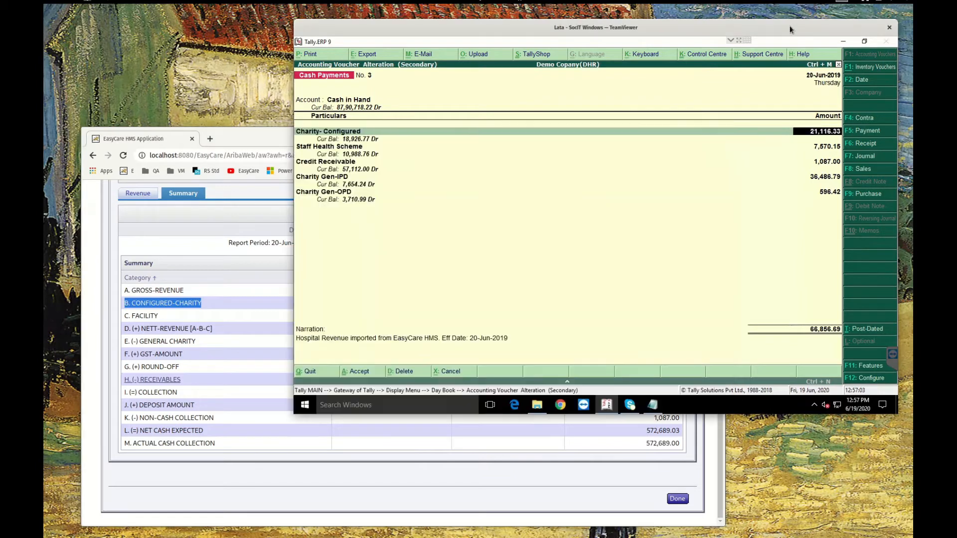
left_click(826, 145)
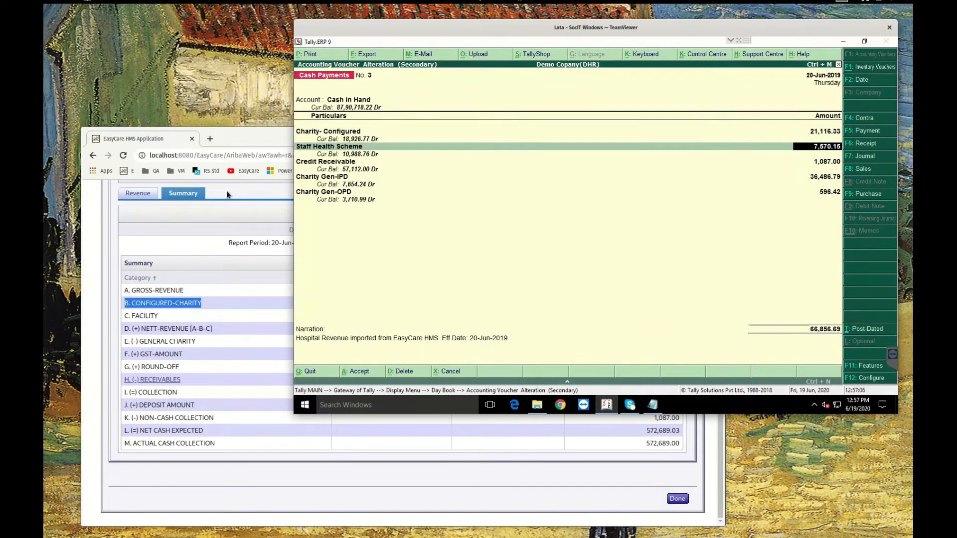
left_click(232, 133)
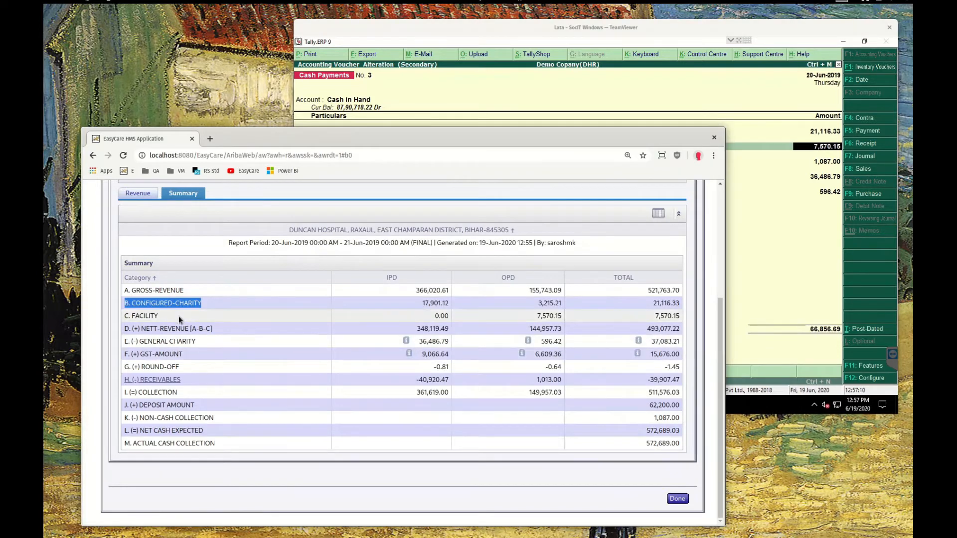
left_click(153, 316)
double_click(668, 315)
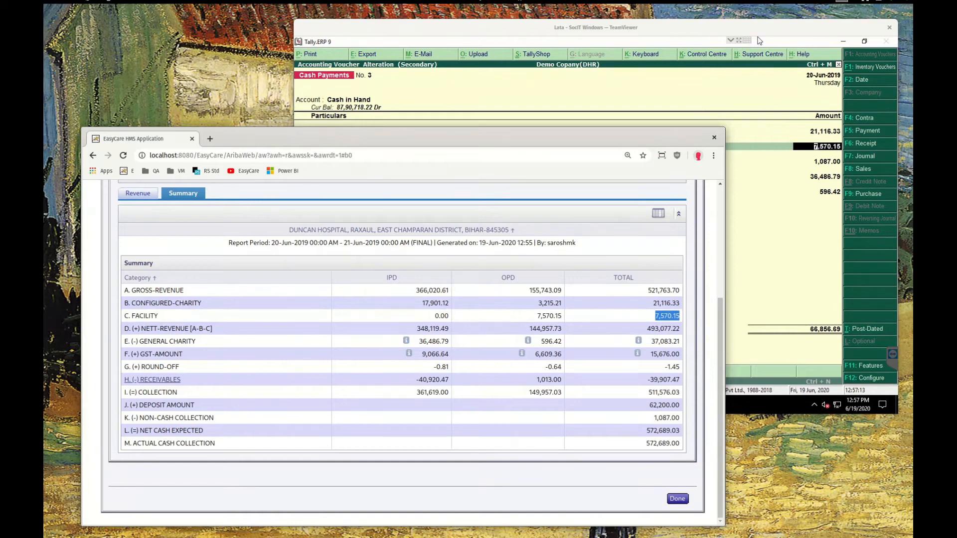
left_click(830, 170)
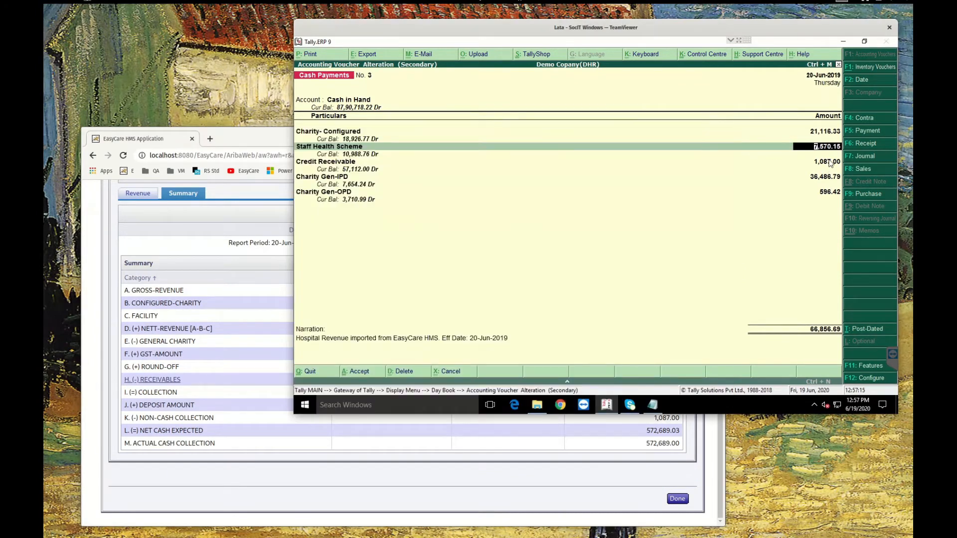
key("Down")
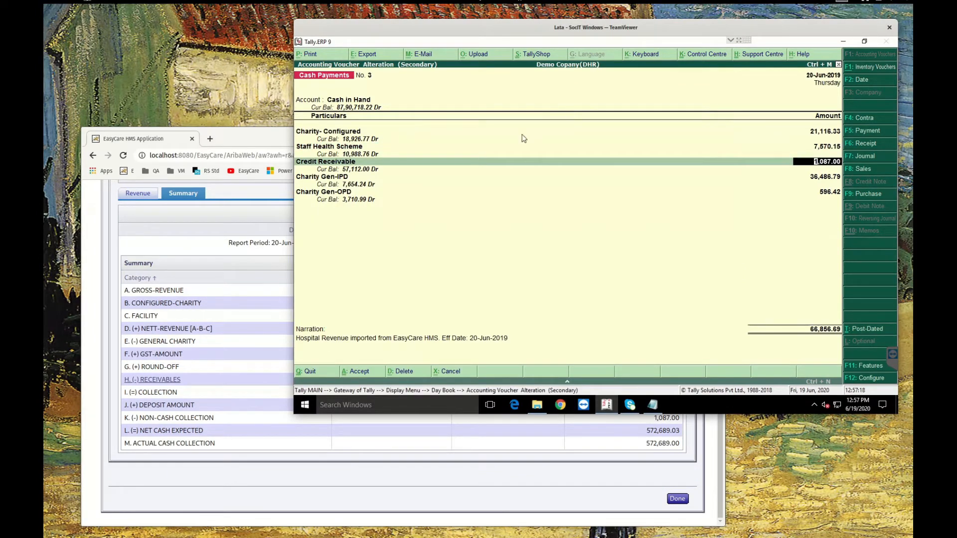
left_click(259, 132)
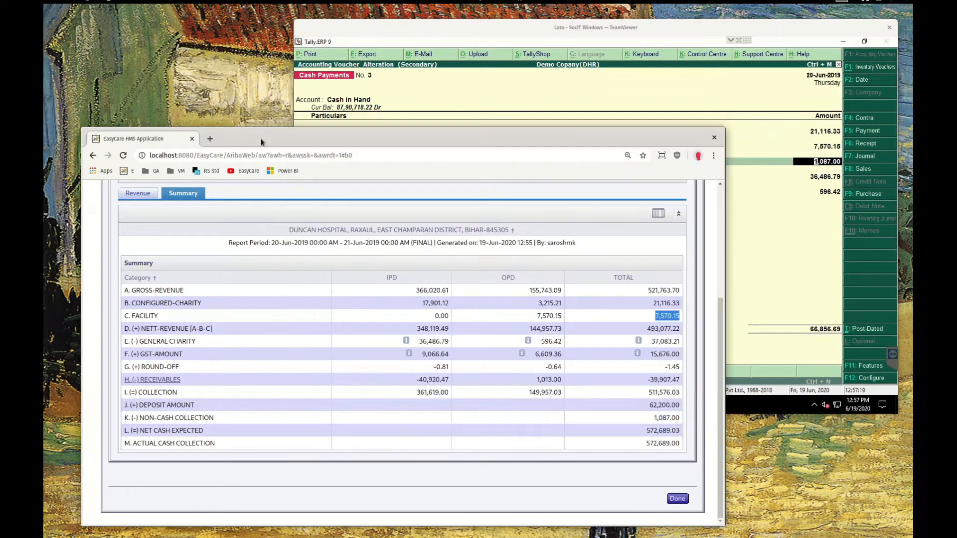
triple_click(169, 420)
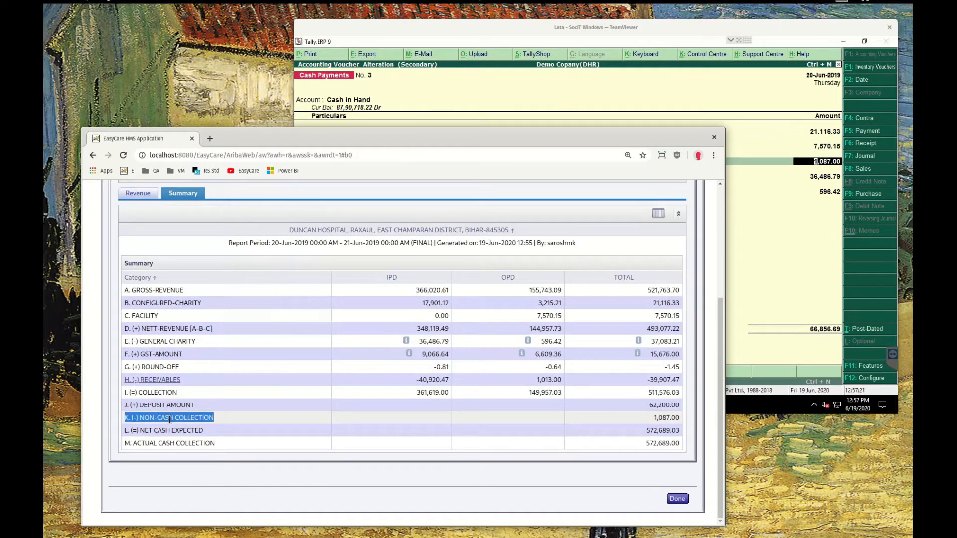
double_click(664, 419)
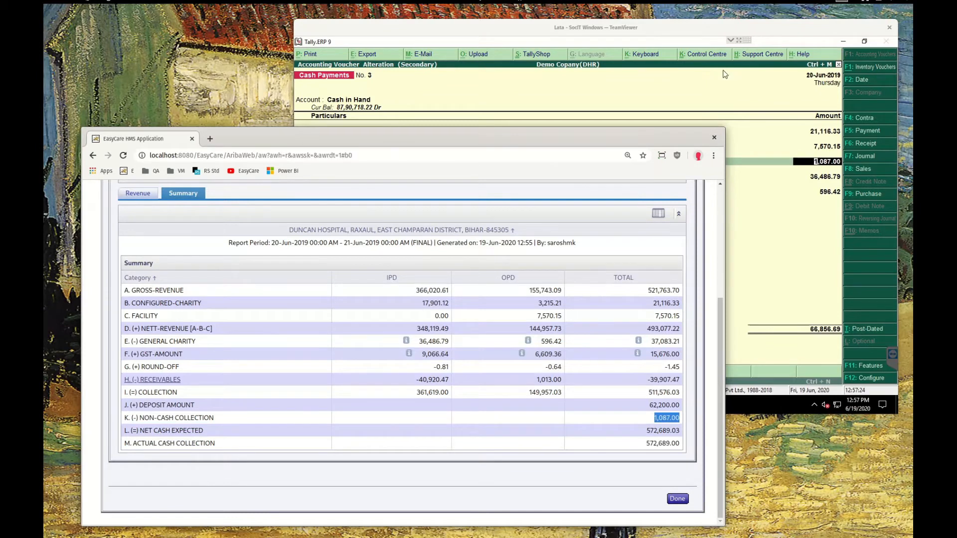
left_click(737, 25)
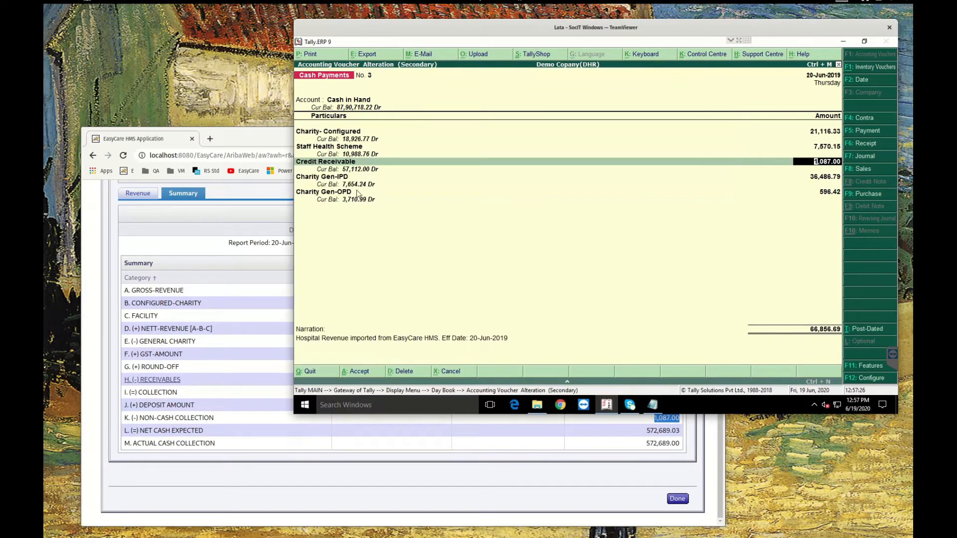
Compare the Charity Gen-IPD and Gen-OPD amounts with the report's General Charity IPD and OPD values, then close the report
key("Return")
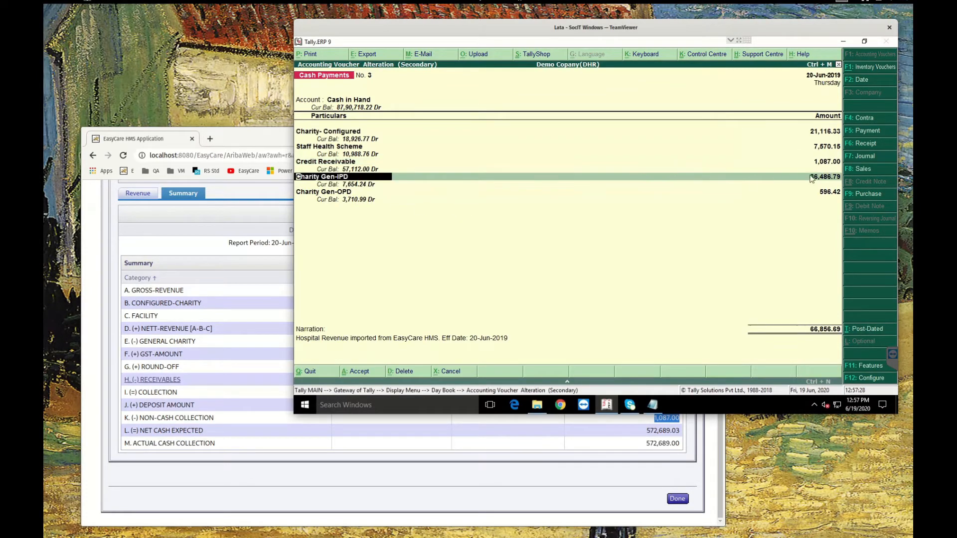
key("Return")
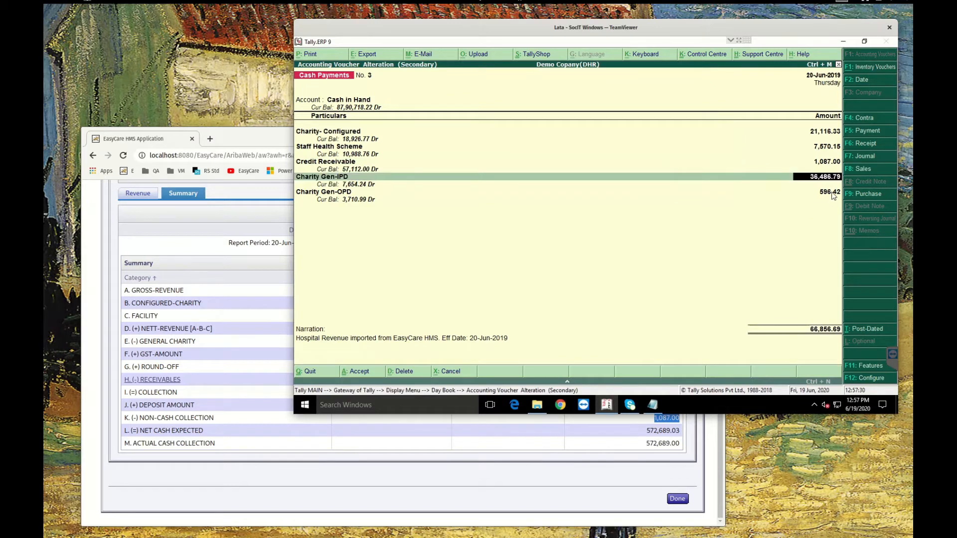
key("Down")
key("Up")
left_click(259, 412)
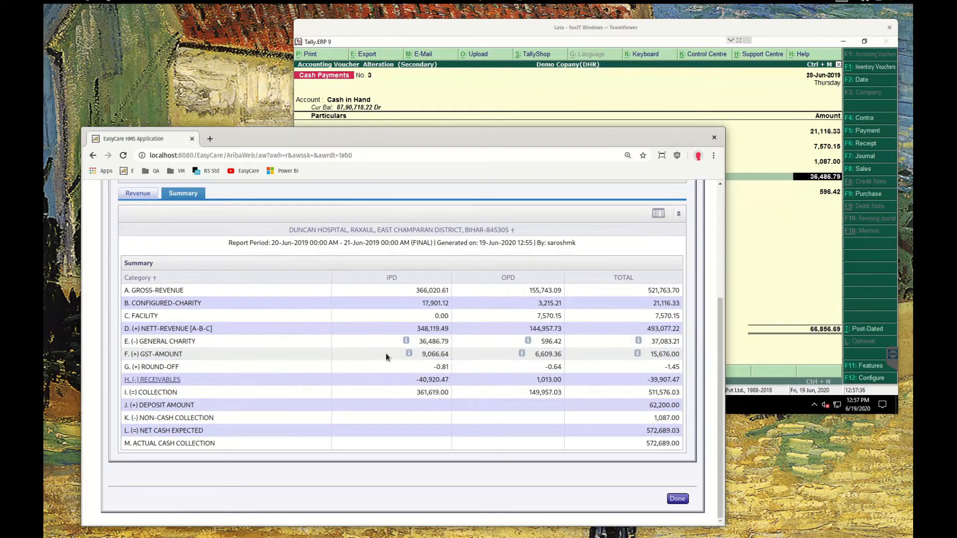
double_click(434, 342)
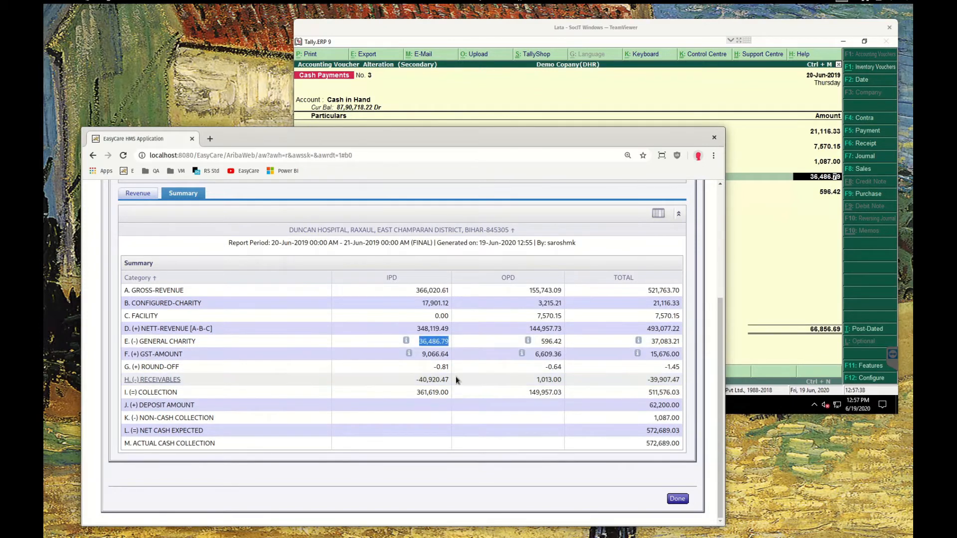
double_click(547, 341)
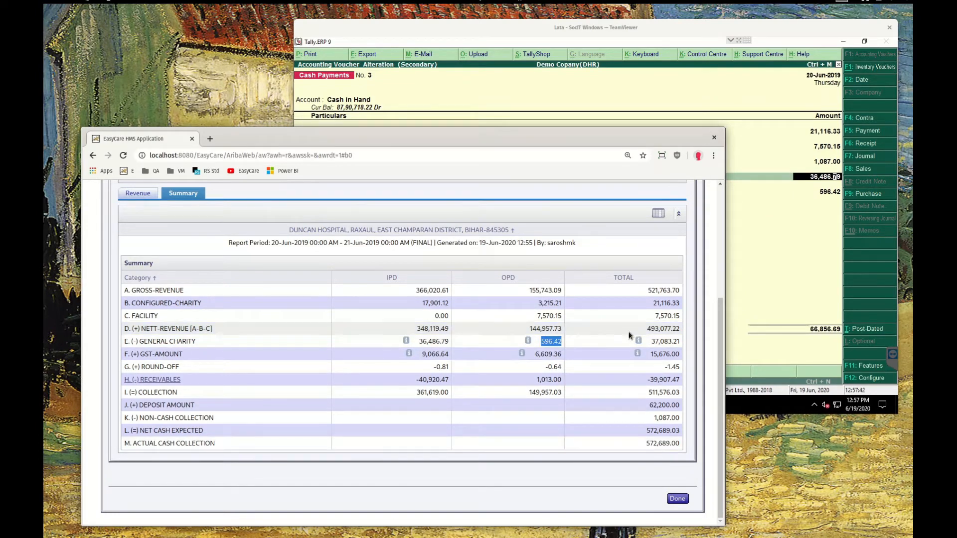
left_click(677, 497)
left_click(810, 280)
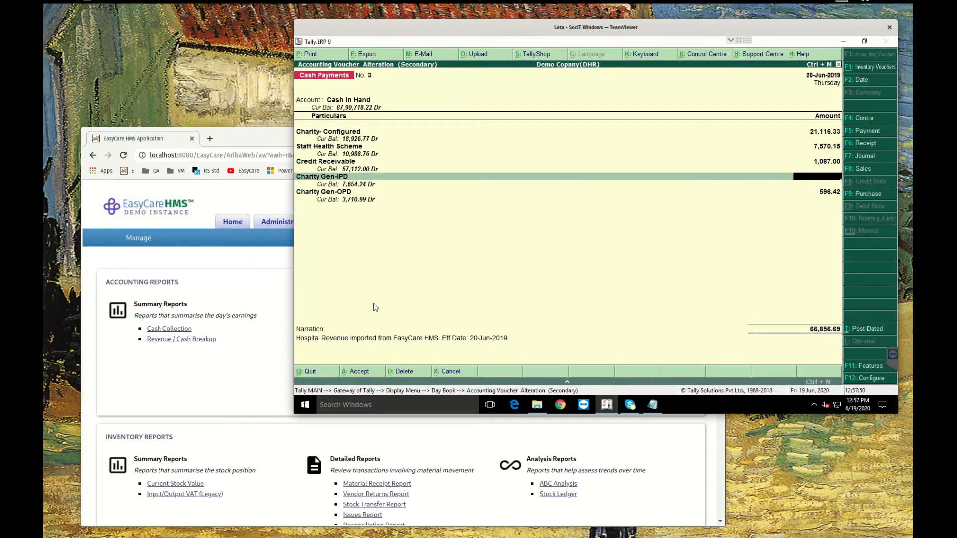
Quit the payment voucher without changes, returning to the Day Book
key("Escape")
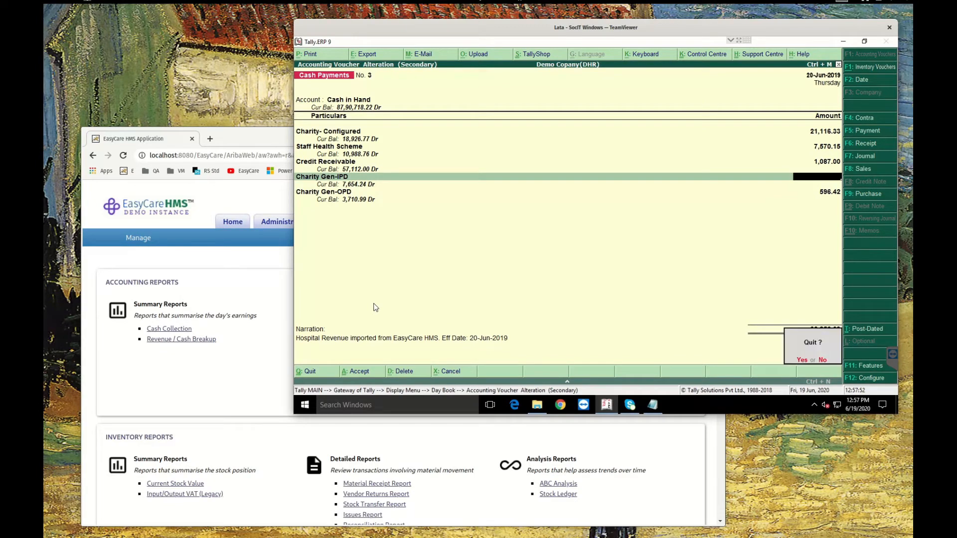
key("y")
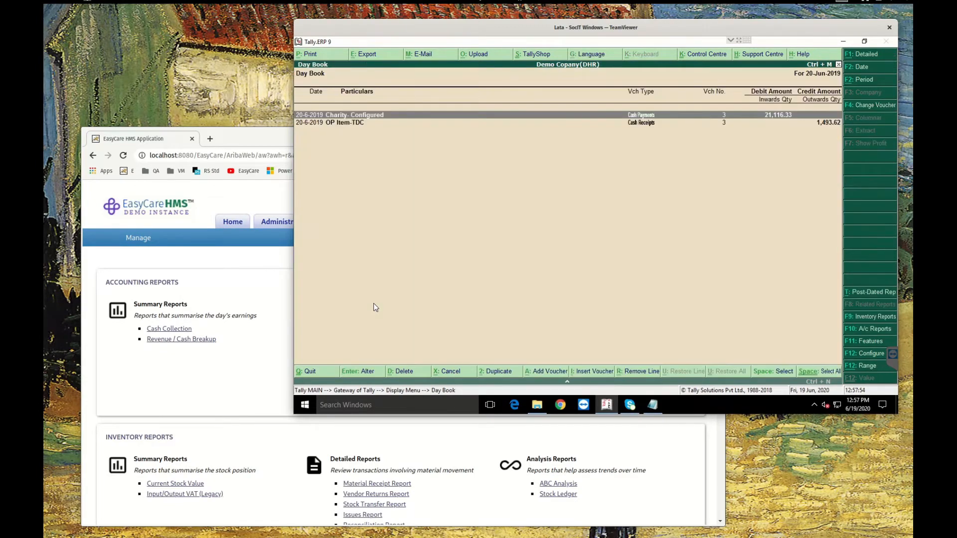
Open the OP Item-TDC cash receipt voucher and bring the EasyCare reports page forward
key("Down")
key("Return")
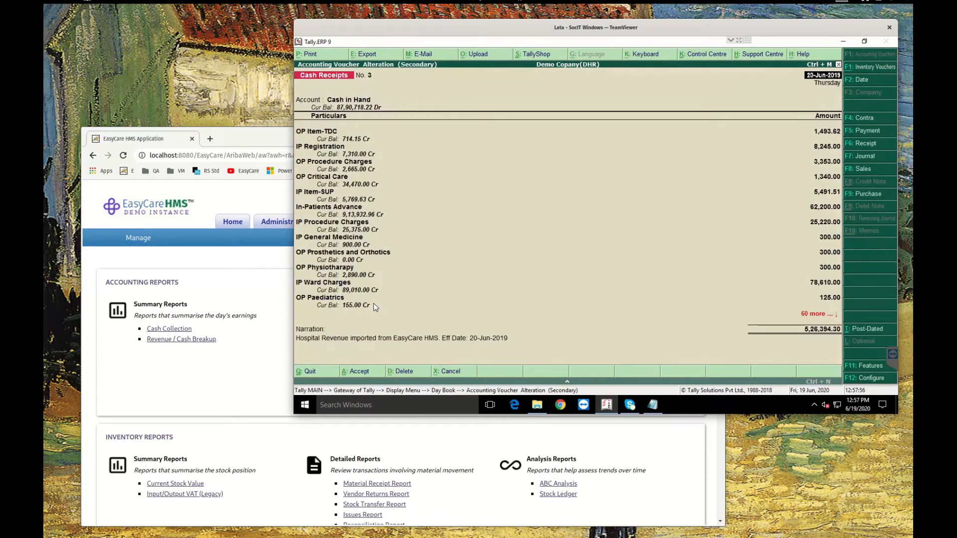
key("Down")
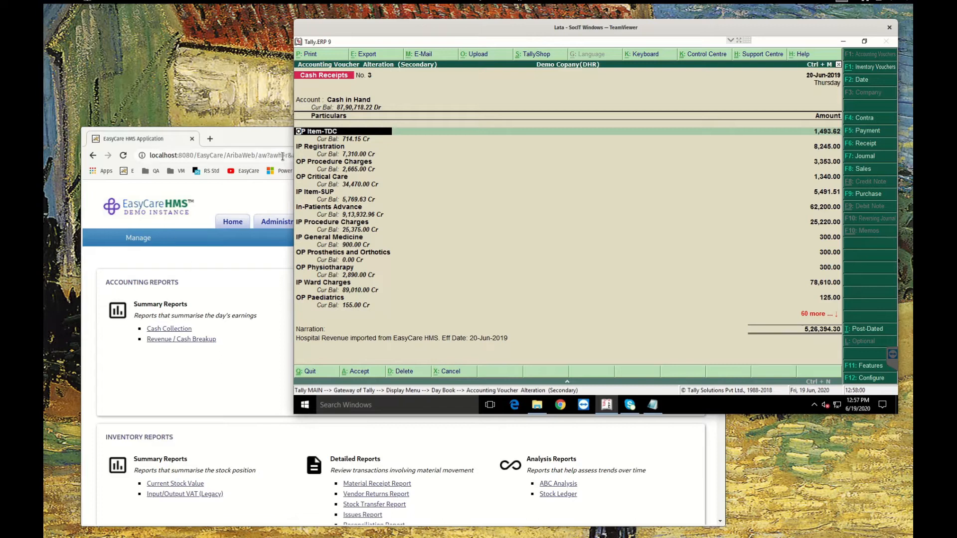
left_click(237, 273)
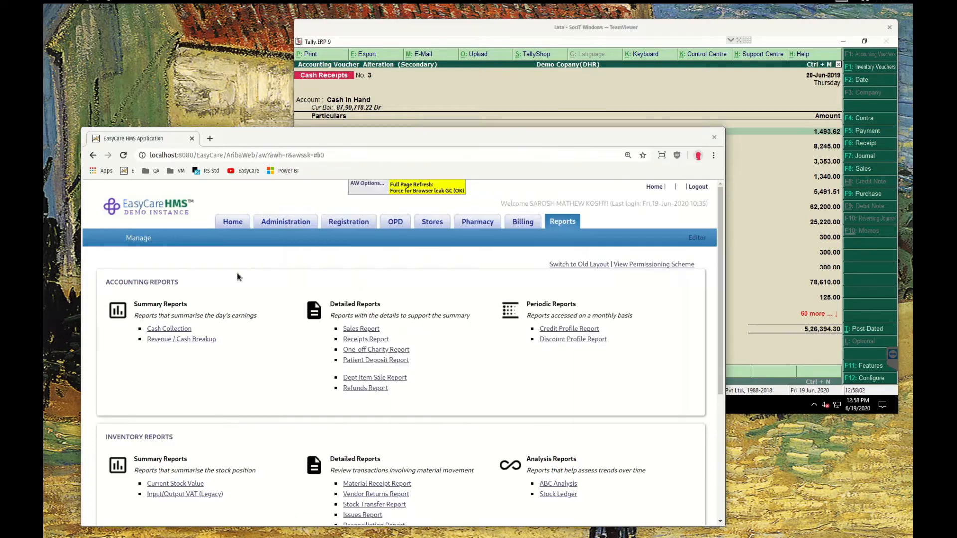
Generate the Revenue / Cash Breakup report with start and end date 20/6/2019 on the Accrual method
left_click(208, 343)
left_click(225, 344)
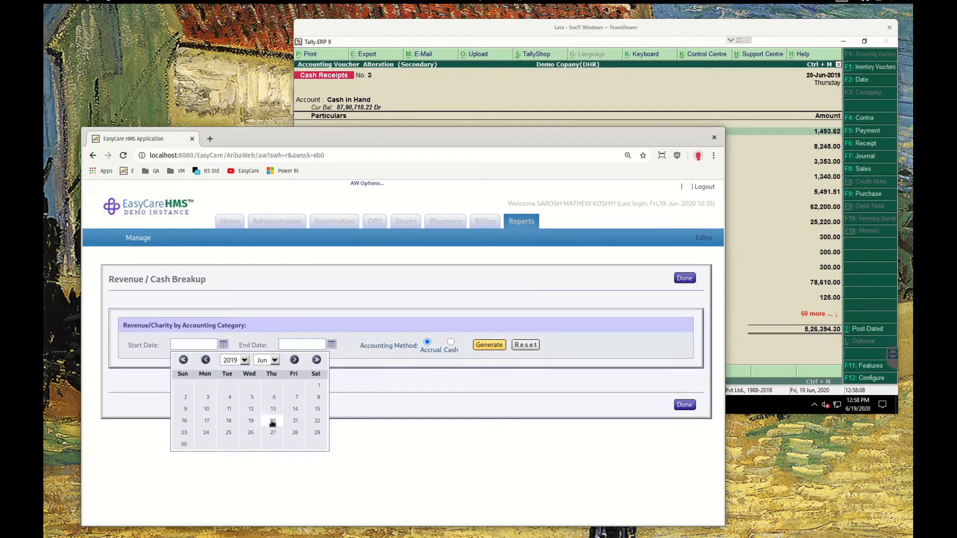
left_click(272, 422)
left_click(331, 344)
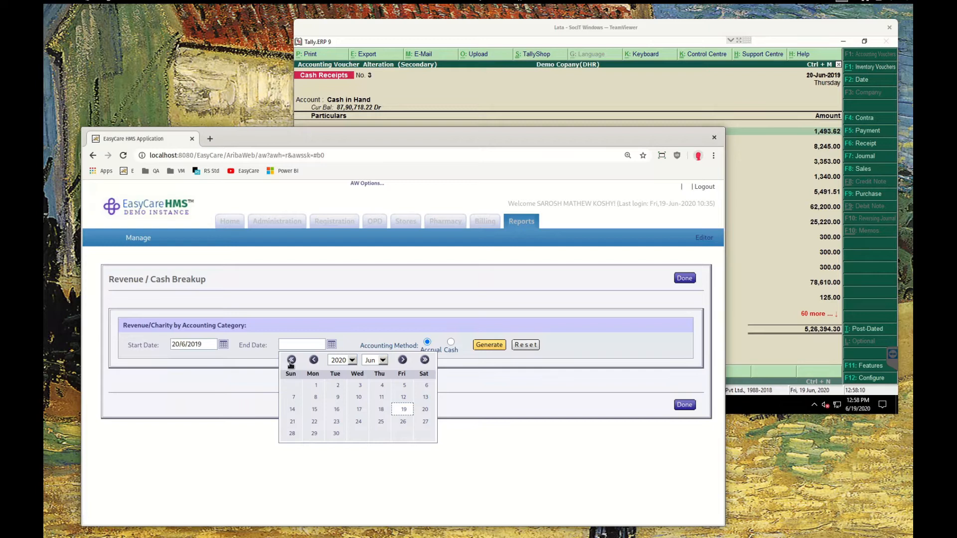
left_click(291, 361)
left_click(379, 423)
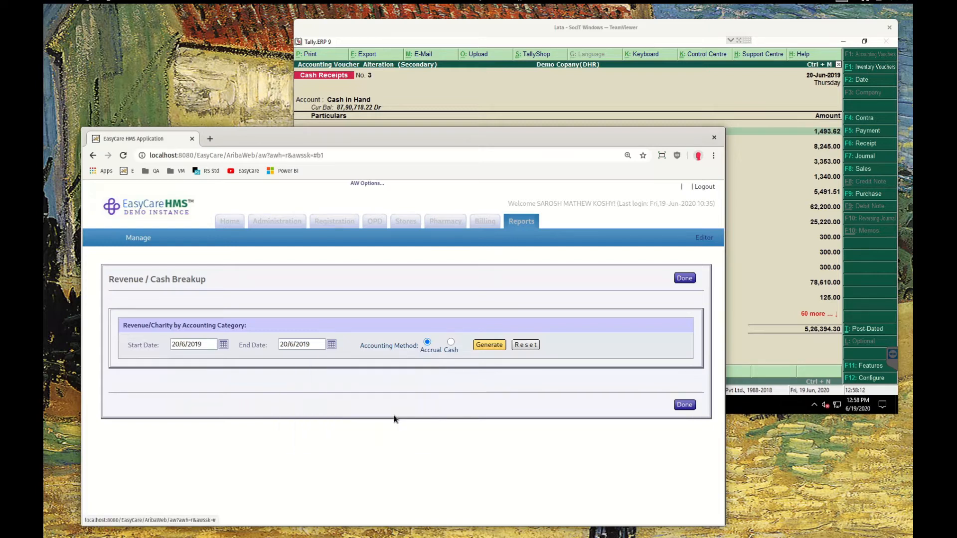
left_click(482, 345)
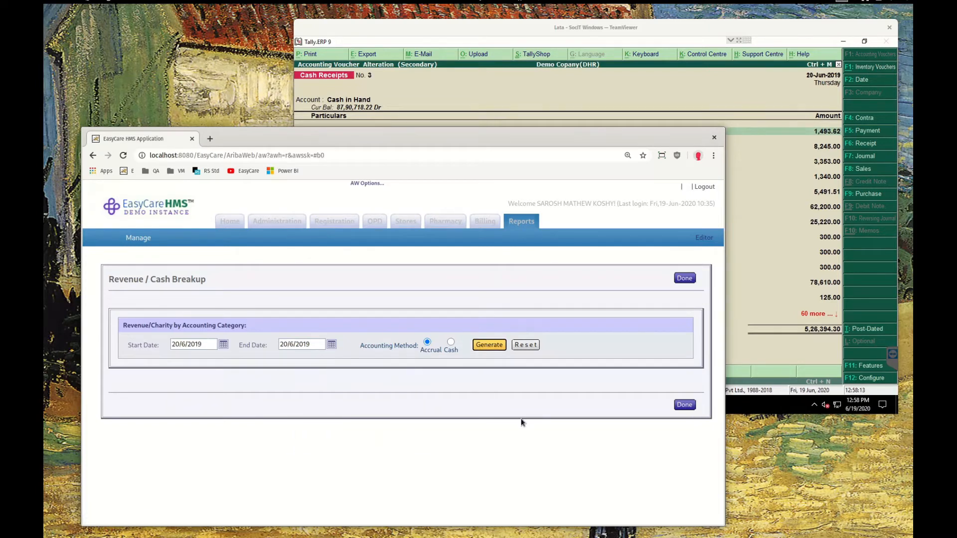
left_click(679, 389)
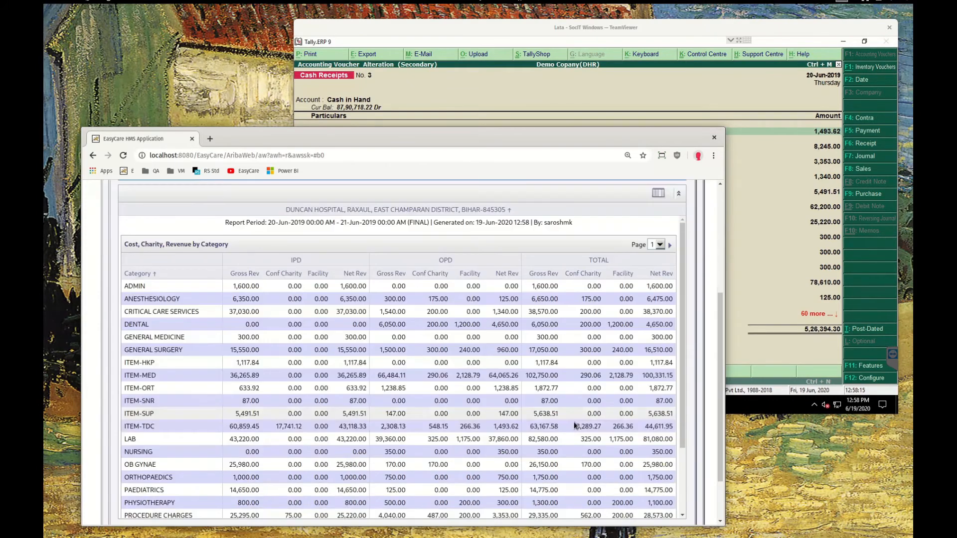
Compare the voucher's OP Item-TDC amount with the report's ITEM-TDC OPD net revenue
left_click(532, 28)
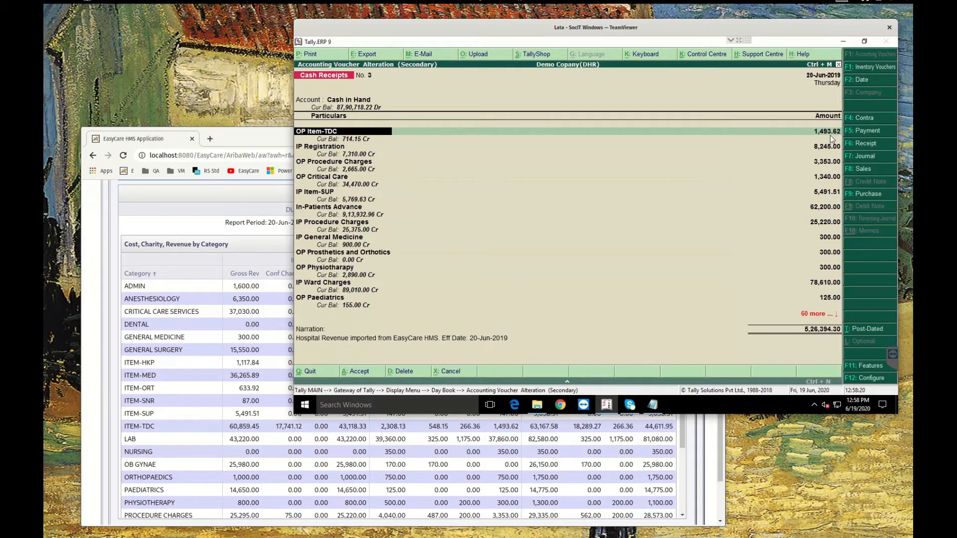
left_click(248, 145)
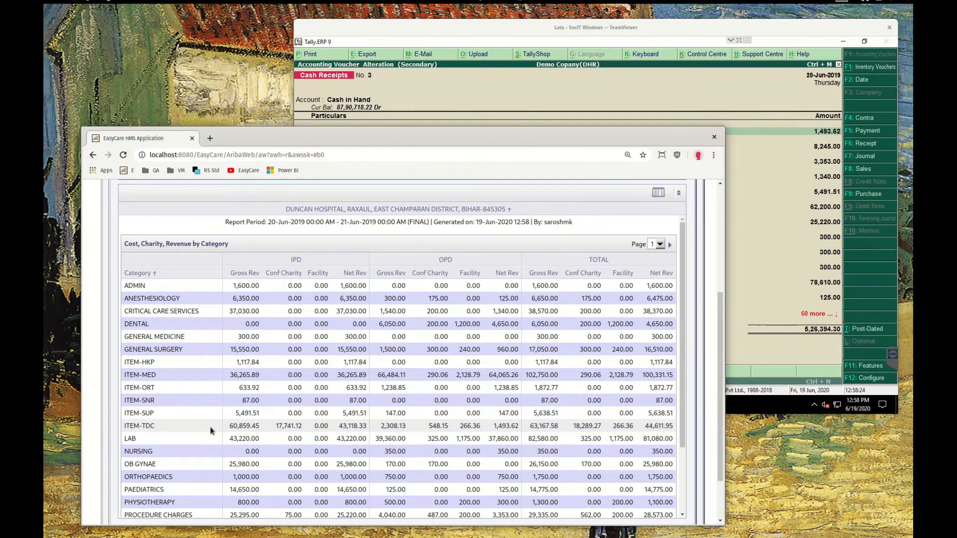
double_click(505, 425)
double_click(445, 259)
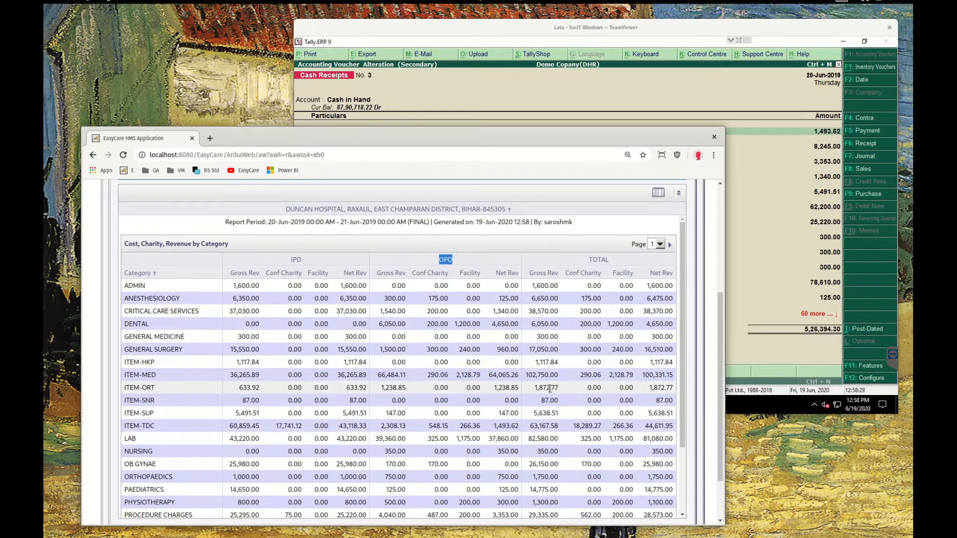
double_click(506, 426)
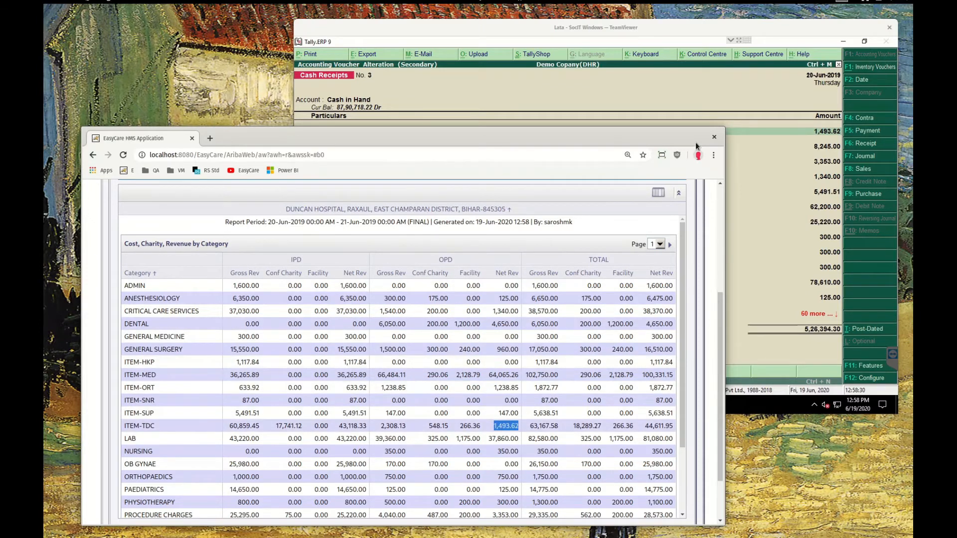
left_click(783, 63)
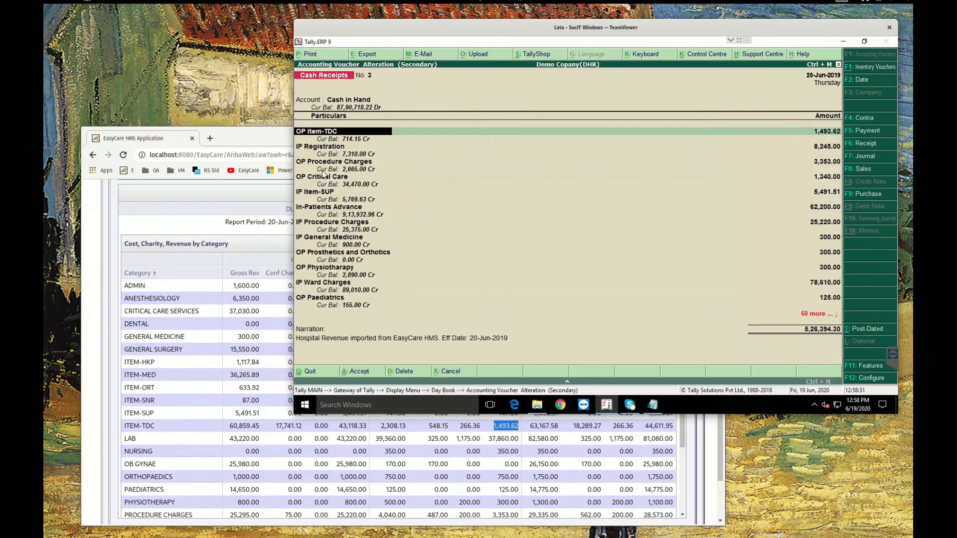
Compare the voucher's IP Registration amount with the report's Registration IPD net revenue
left_click(308, 148)
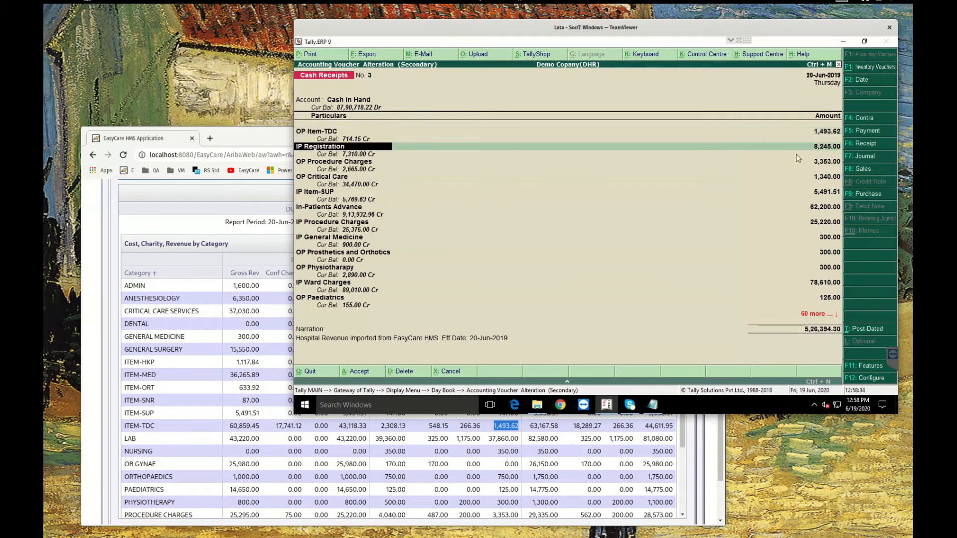
left_click(824, 147)
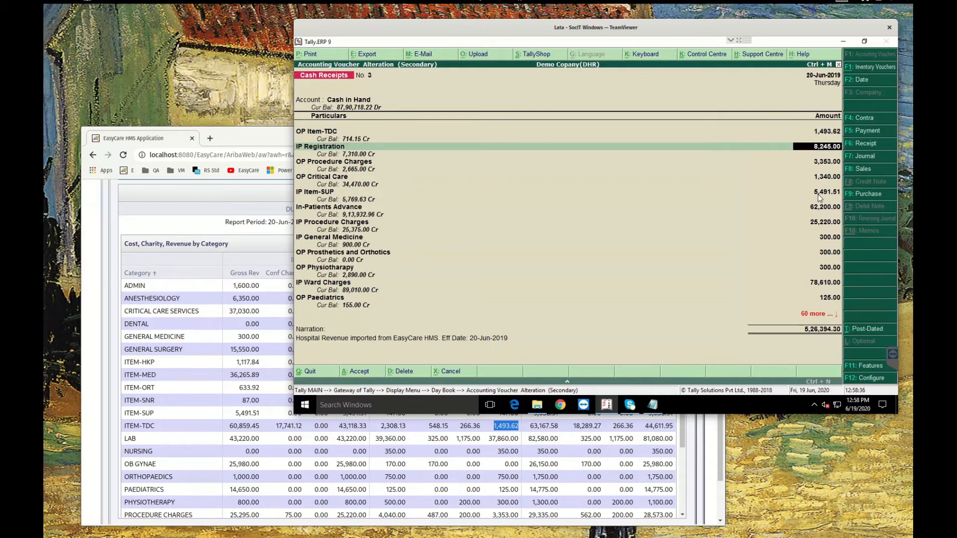
left_click(174, 333)
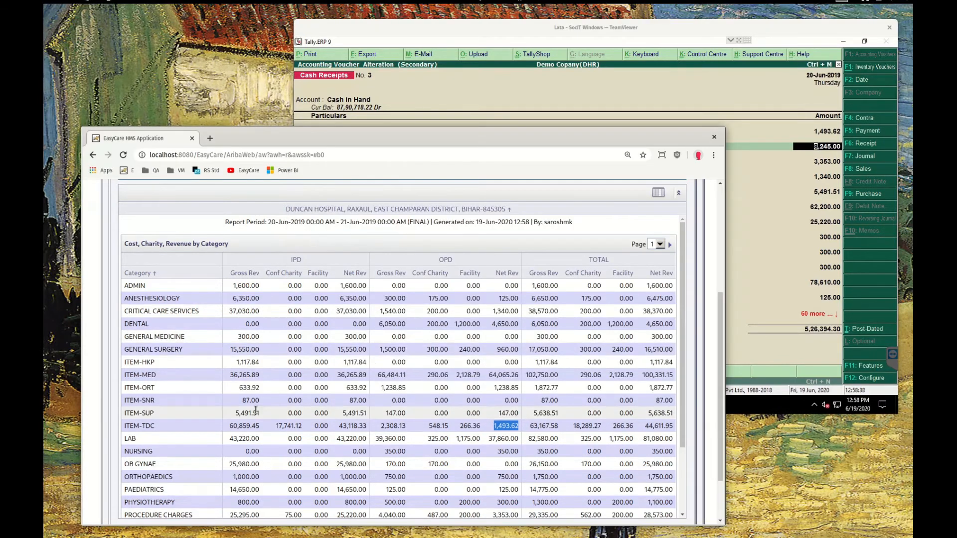
scroll(256, 410, "down", 1)
scroll(255, 410, "down", 1)
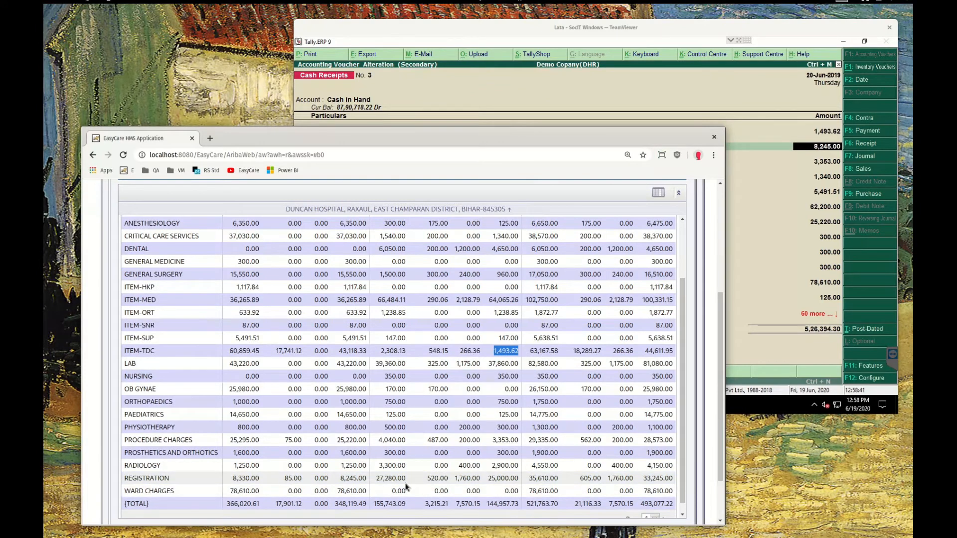
double_click(353, 477)
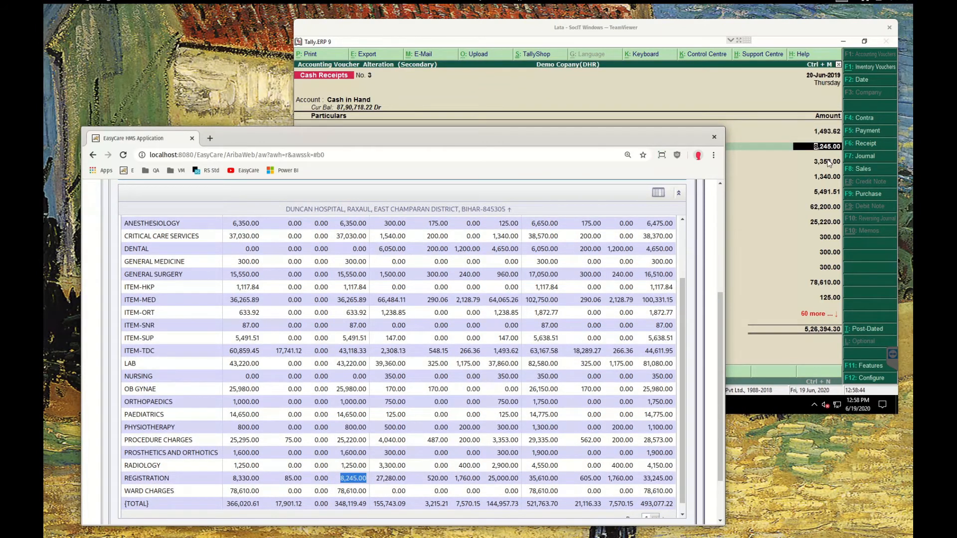
Compare the voucher's OP Physiotherapy amount with the report's Physiotherapy OPD net revenue
left_click(717, 24)
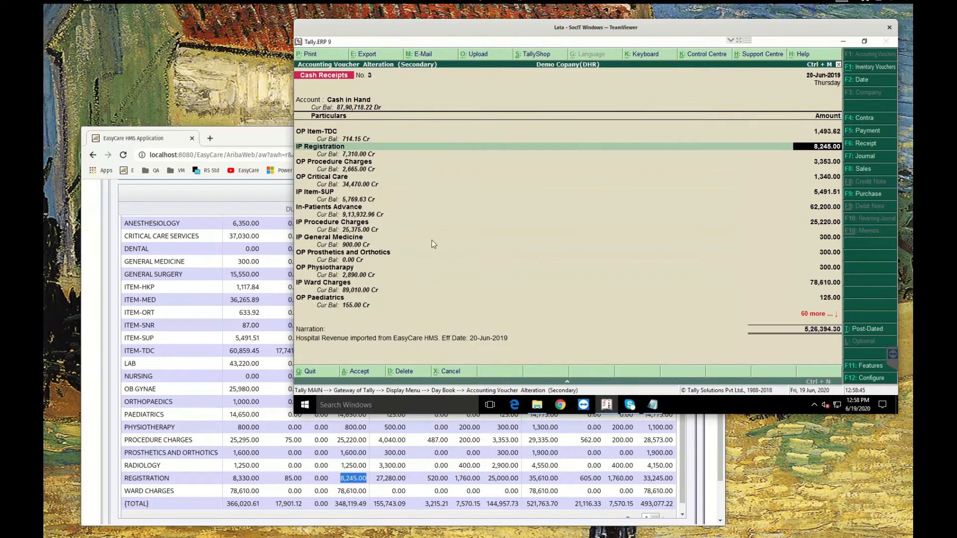
left_click(322, 271)
key("Return")
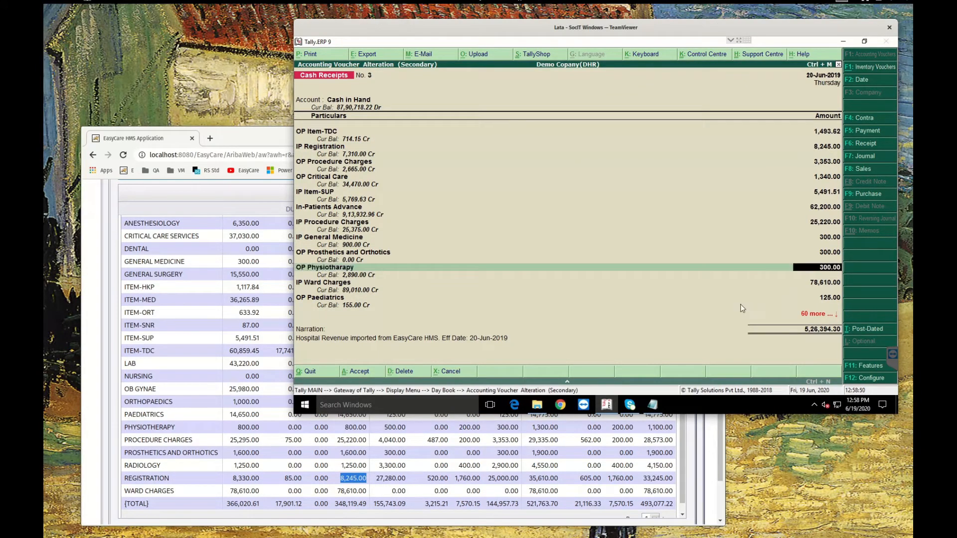
left_click(257, 135)
left_click(153, 425)
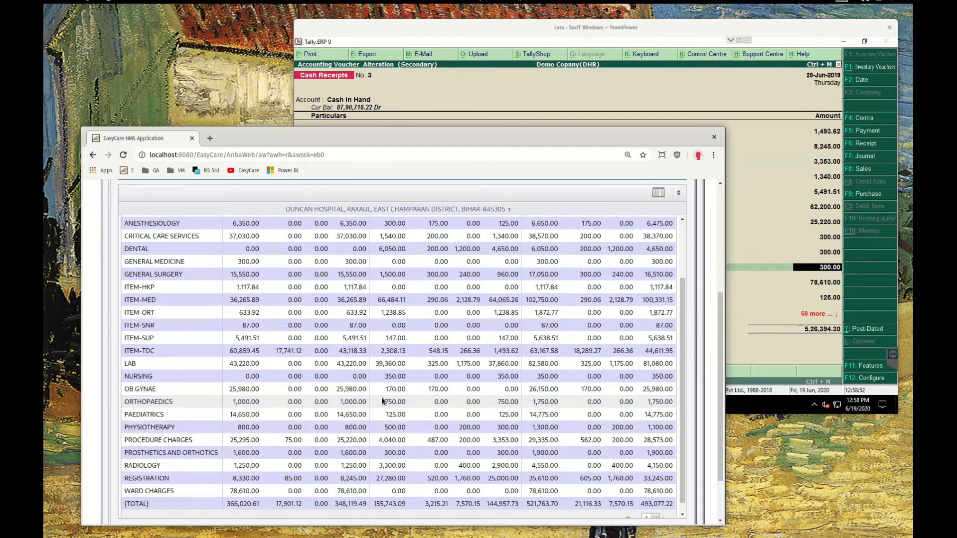
double_click(505, 424)
scroll(448, 349, "up", 3)
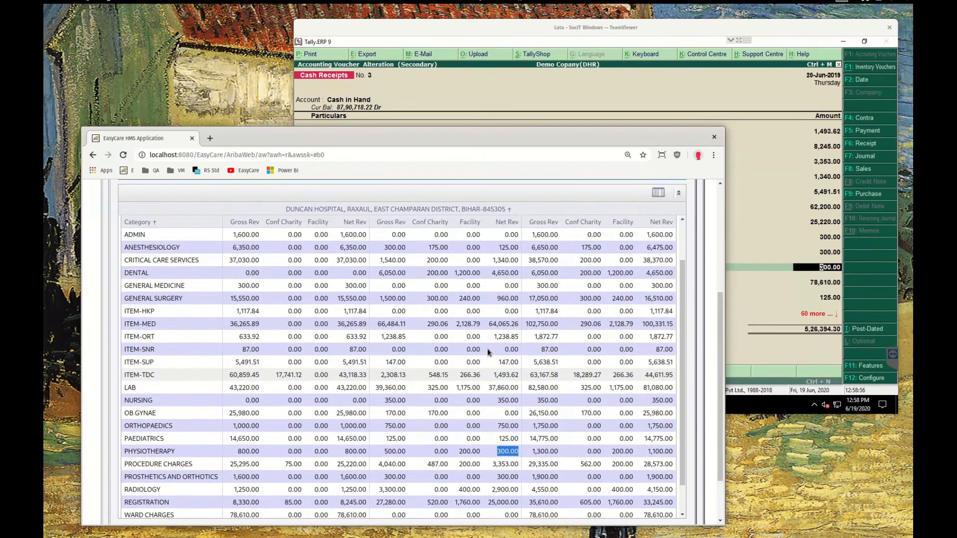
left_click(442, 256)
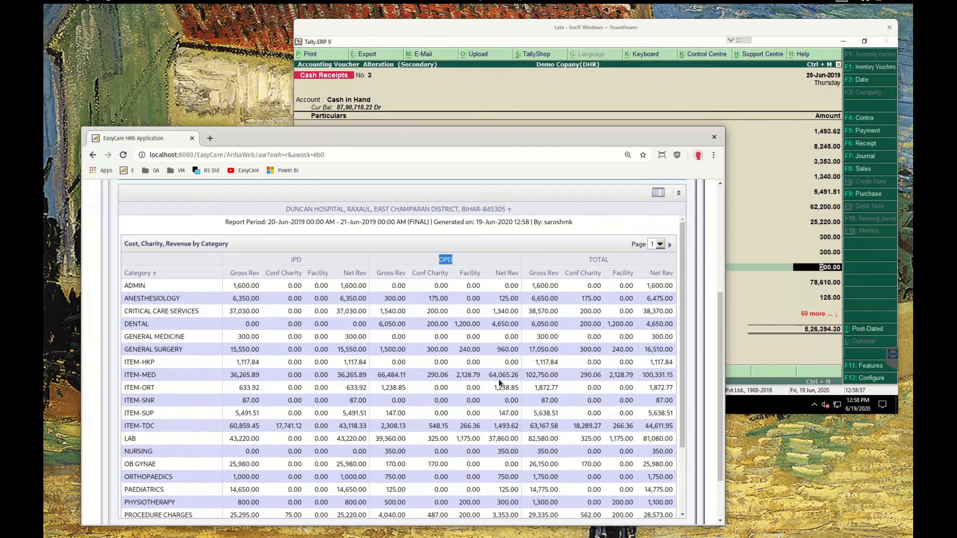
scroll(500, 384, "down", 2)
double_click(507, 452)
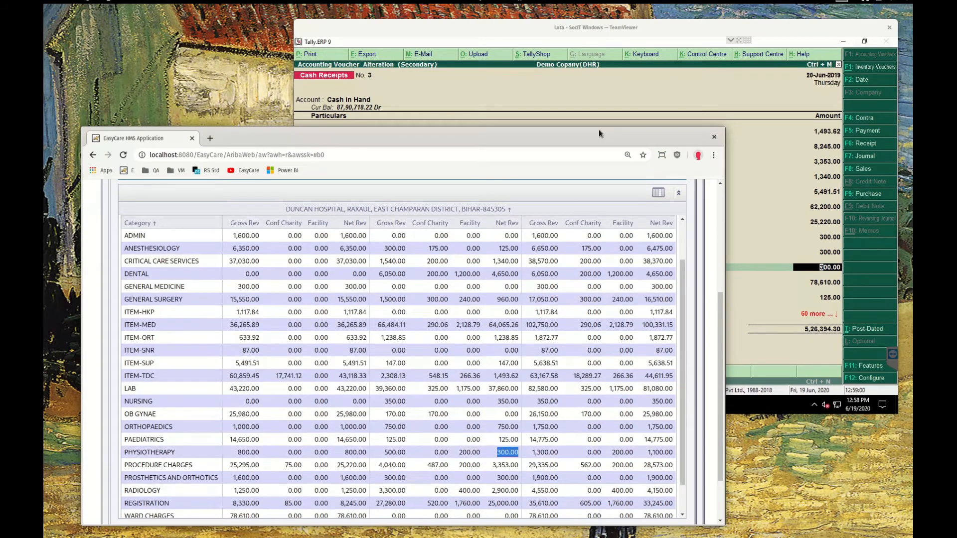
Compare the voucher's OP Registration amount with the report's Registration OPD net revenue
left_click(604, 24)
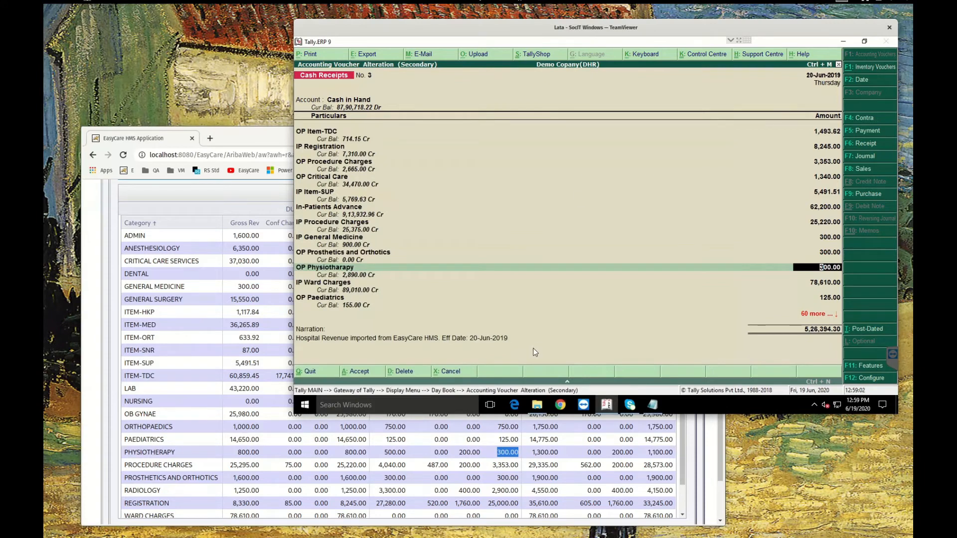
key("Down")
key("Down")
key("Down")
key("Down")
key("Down")
key("Down")
key("Down")
key("Down")
key("Down")
key("Down")
key("Up")
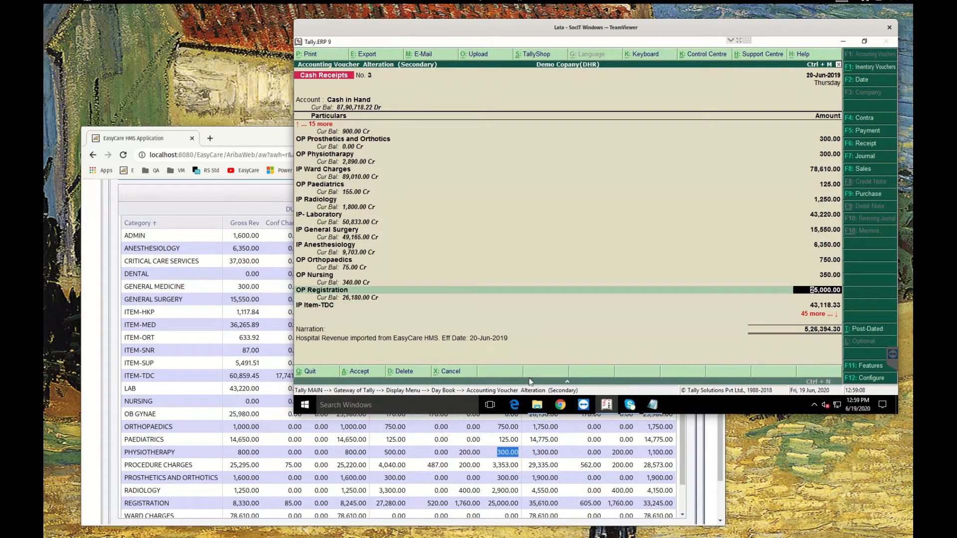
left_click(294, 442)
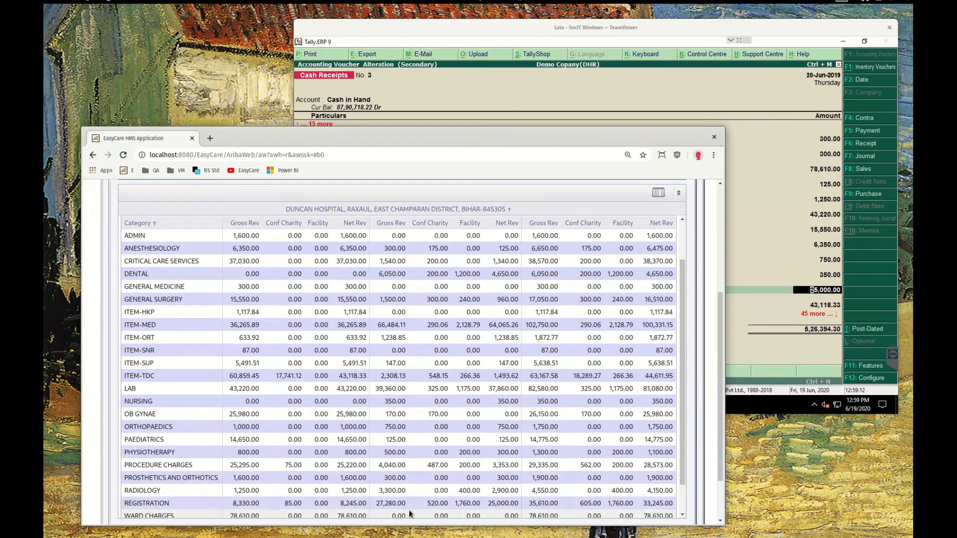
double_click(503, 504)
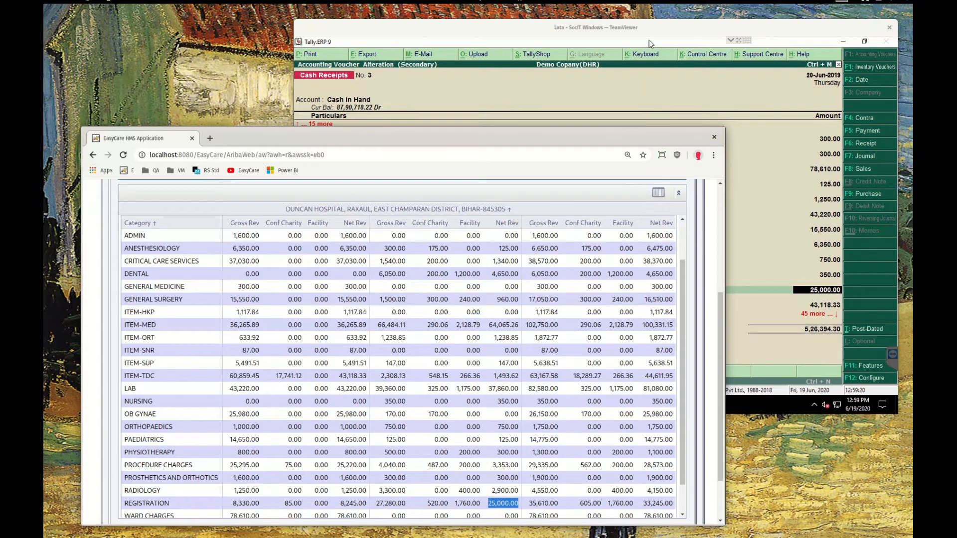
Review the remaining voucher ledger amounts against the report's category rows
left_click(732, 323)
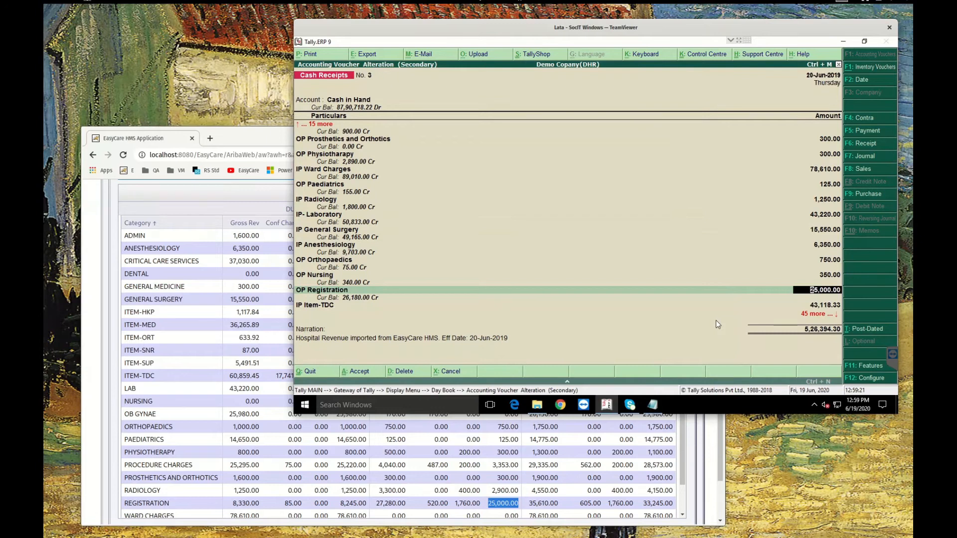
scroll(717, 325, "down", 5)
scroll(716, 320, "down", 1)
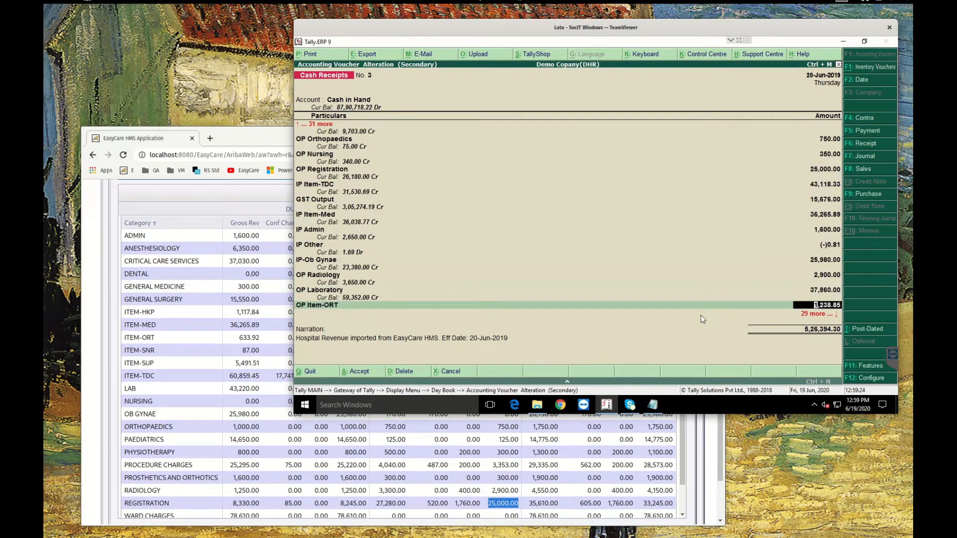
left_click(244, 137)
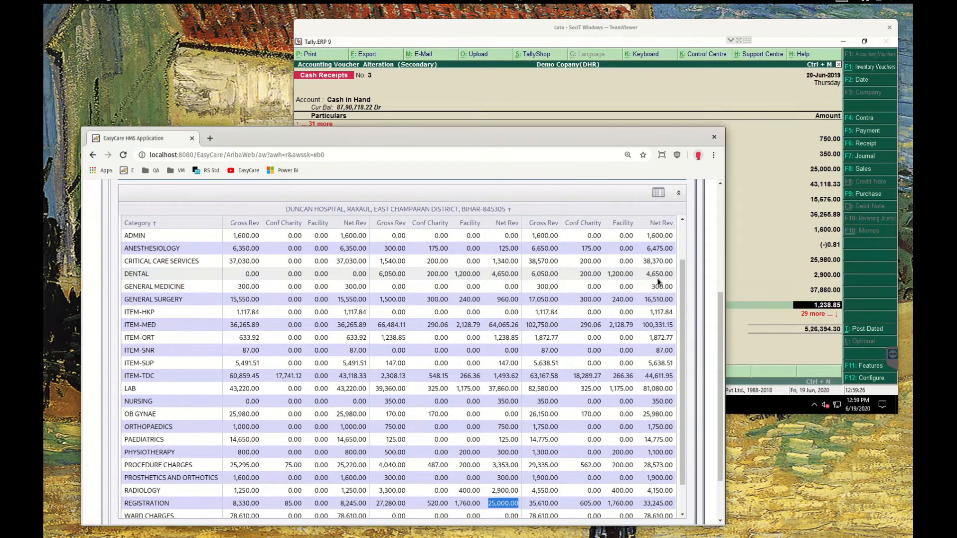
scroll(662, 276, "up", 5)
scroll(659, 249, "up", 1)
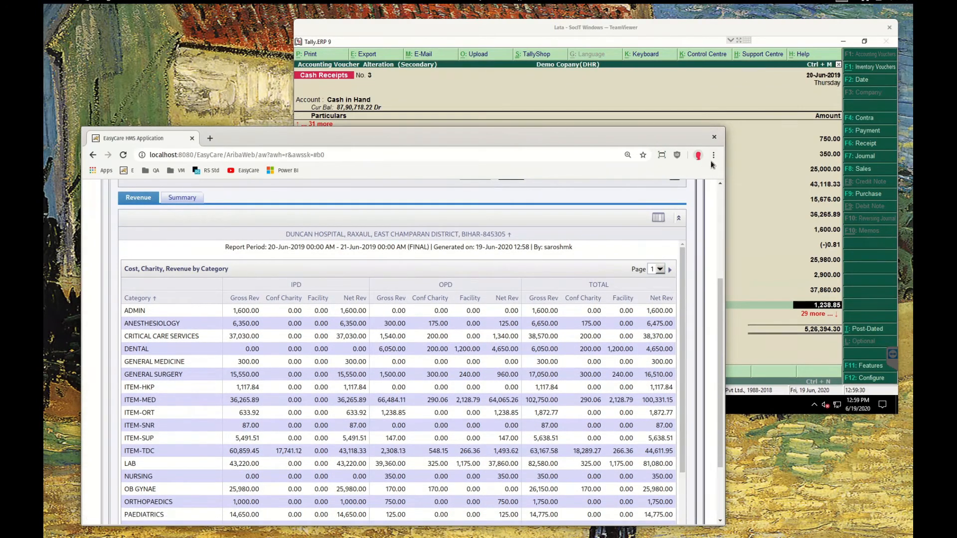
Open the downloaded 2019-06-20-EasyCareRevenueExport.xml file from the browser's downloads list
left_click(713, 156)
left_click(668, 219)
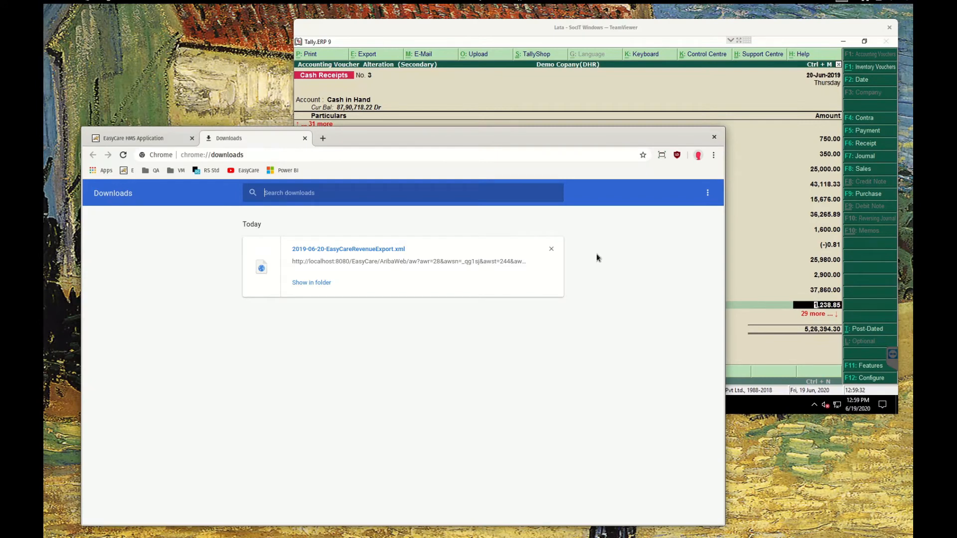
left_click(331, 249)
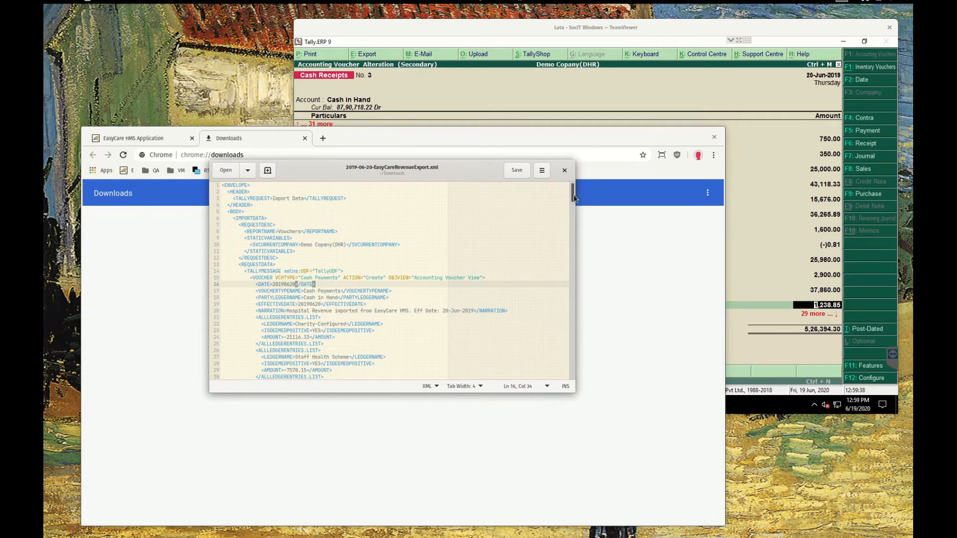
Examine the XML export's voucher entries down to its end, then close it and return to the EasyCare tab
left_click_drag(573, 197, 573, 374)
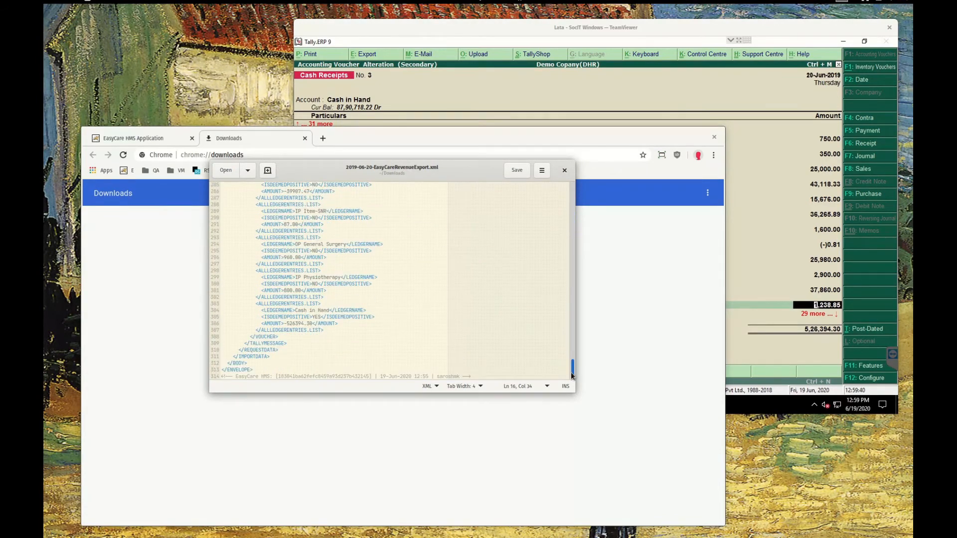
double_click(323, 376)
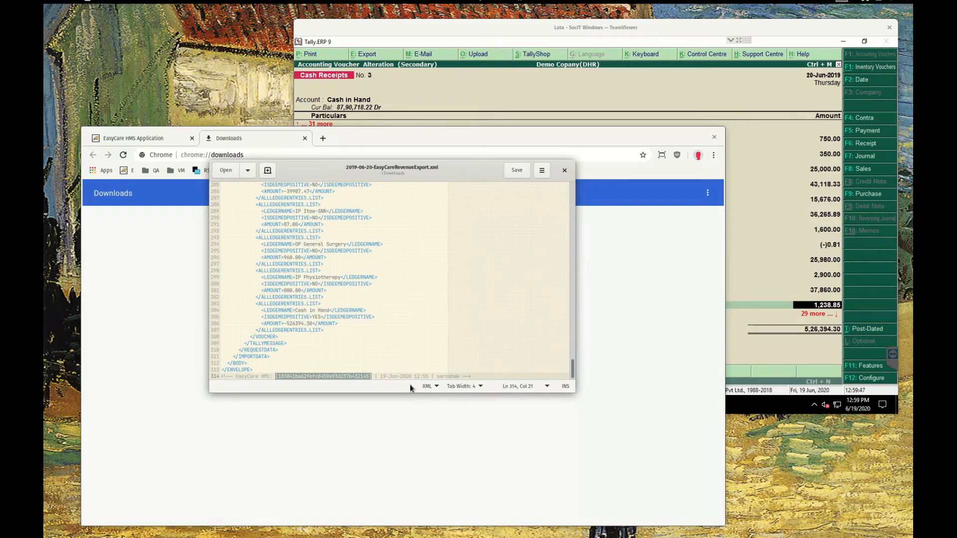
left_click(435, 329)
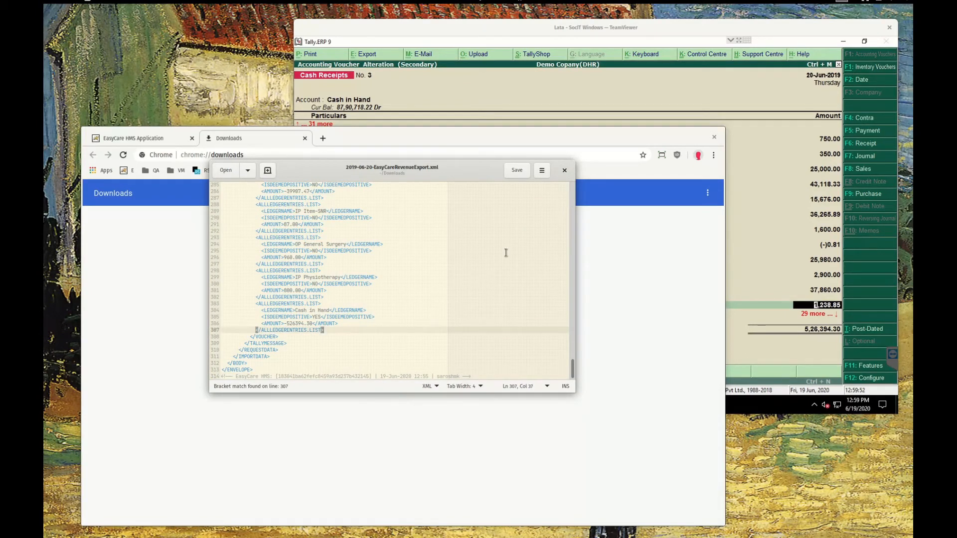
left_click(564, 172)
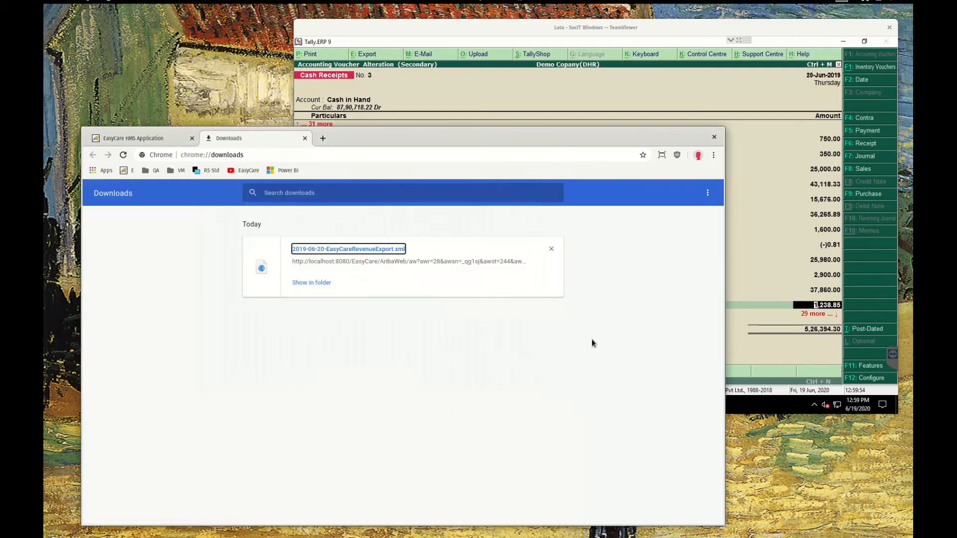
left_click(305, 139)
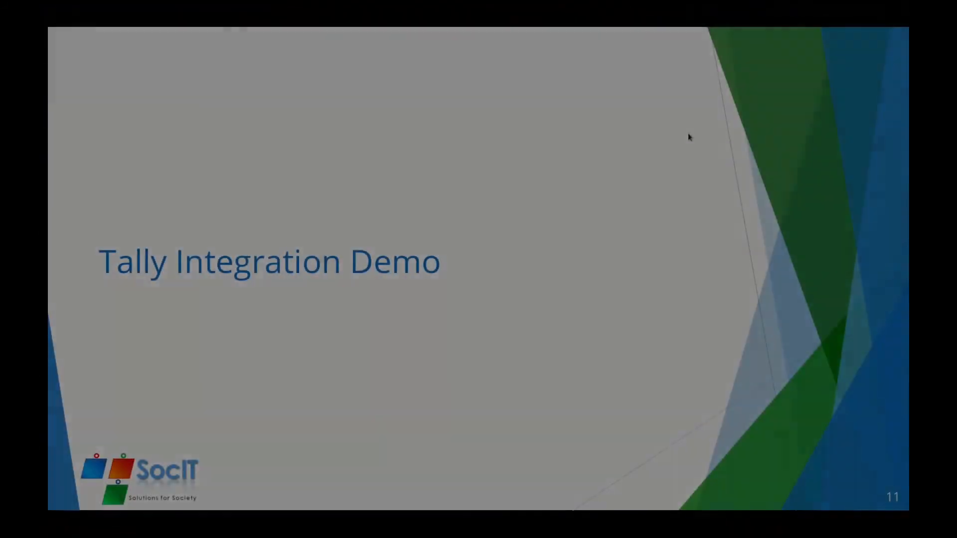
key("Right")
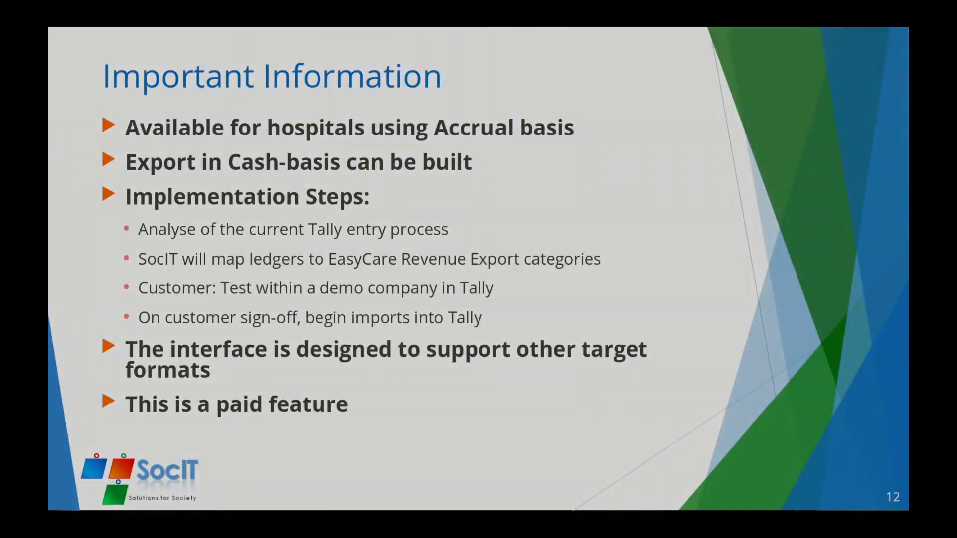